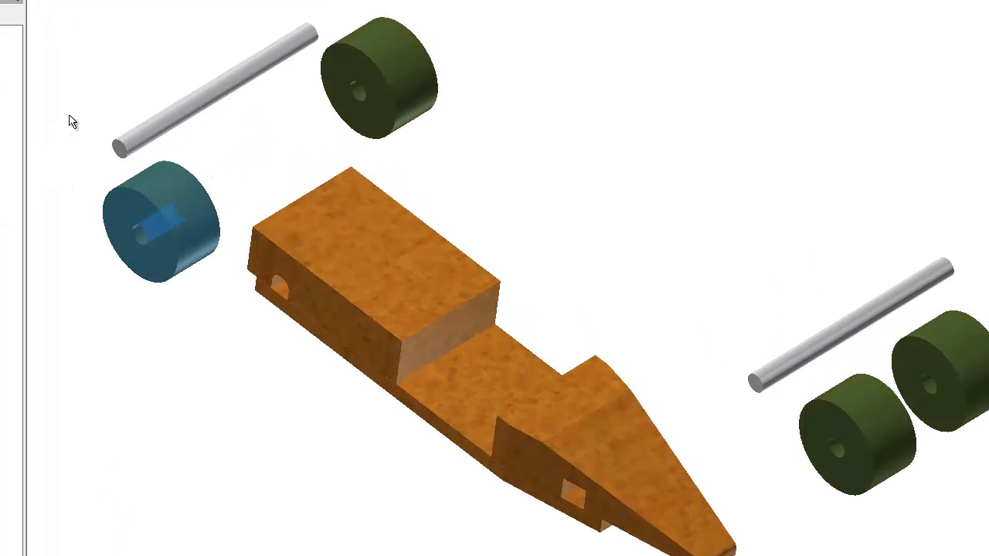
Examine the race car body's rear round-topped axle opening and front square axle opening up close and from the side
left_click(70, 115)
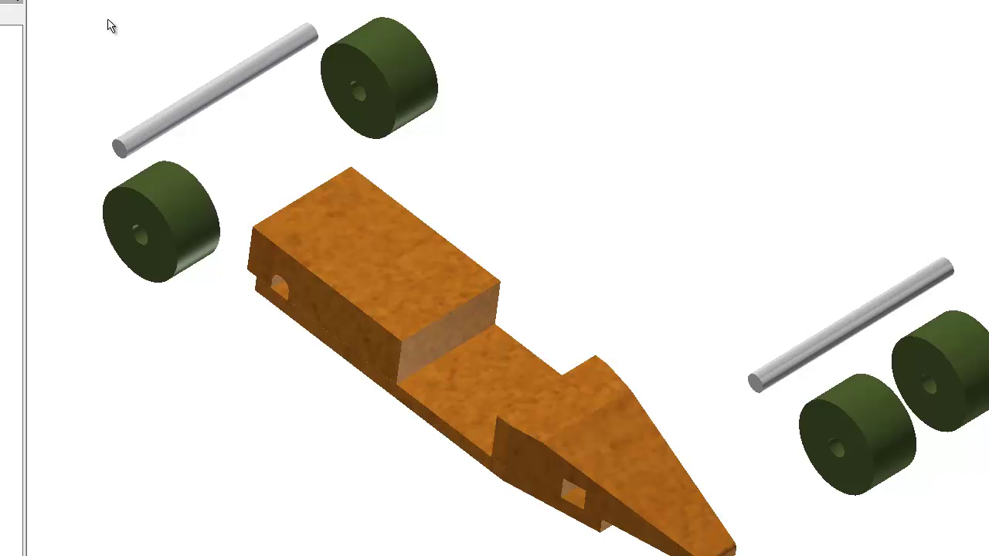
middle_click_drag(253, 392, 259, 381)
scroll(164, 286, "up", 5)
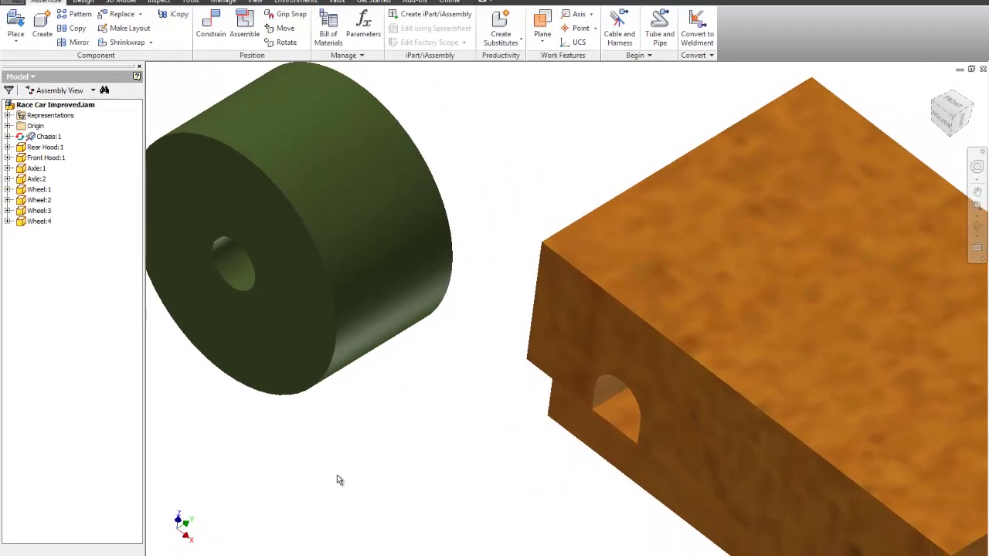
scroll(345, 475, "down", 3)
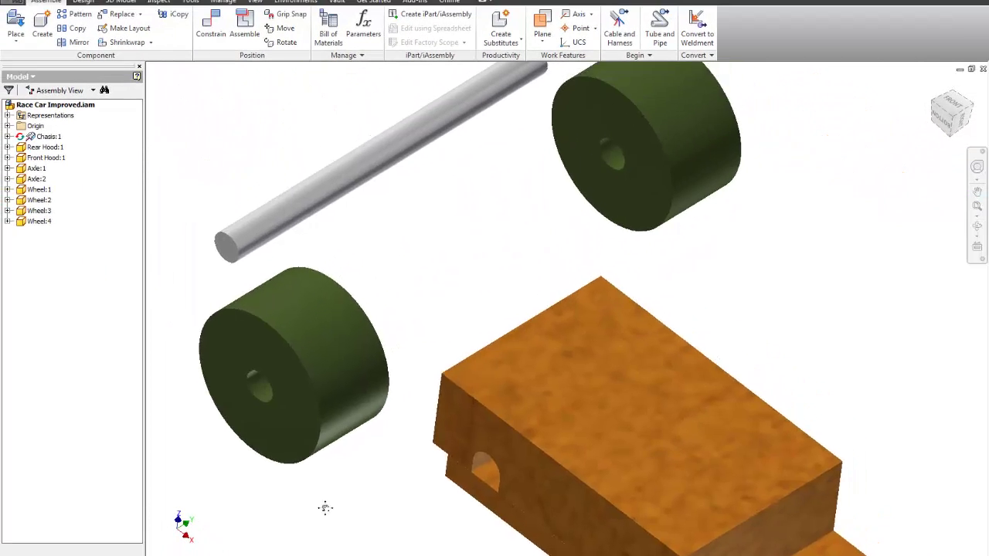
scroll(325, 495, "down", 2)
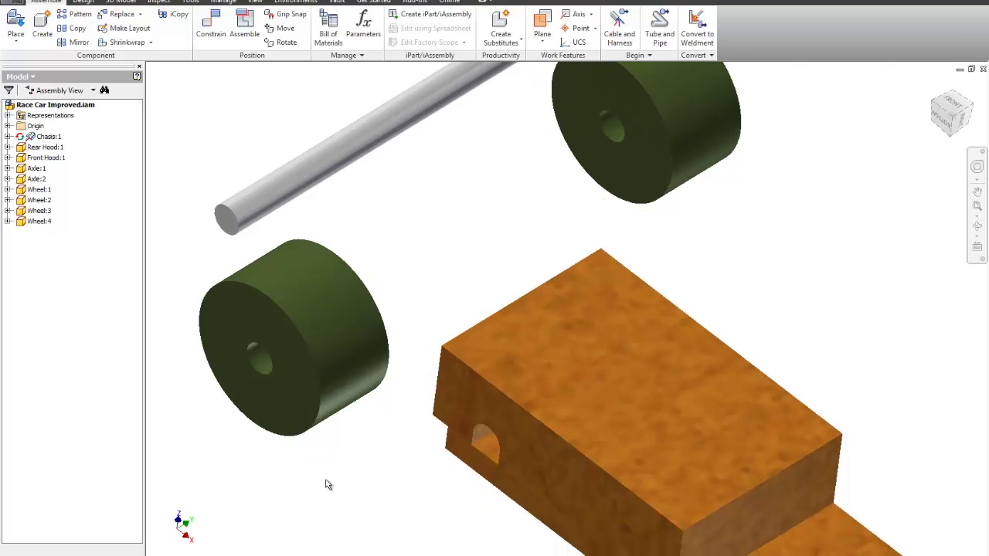
scroll(327, 484, "down", 3)
middle_click_drag(313, 392, 310, 384)
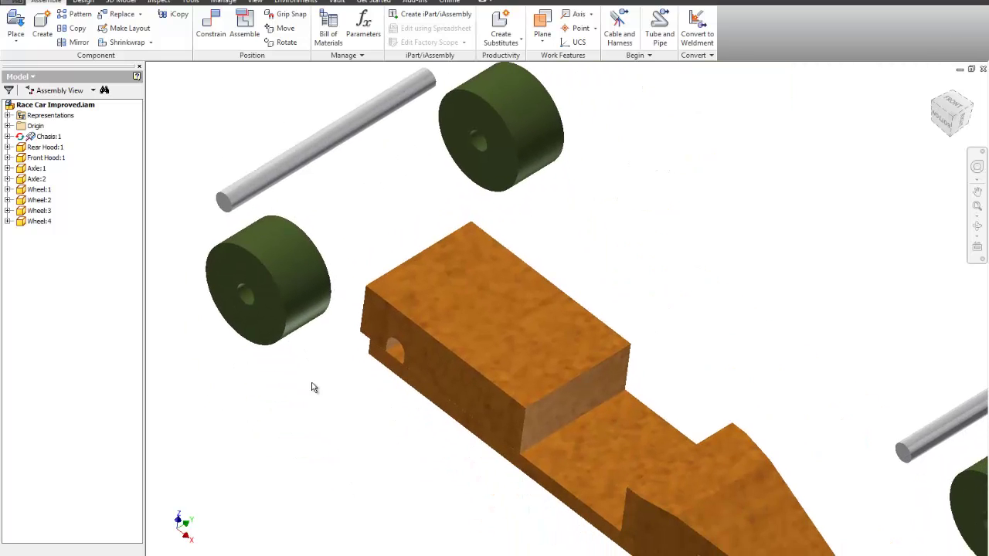
scroll(418, 423, "up", 3)
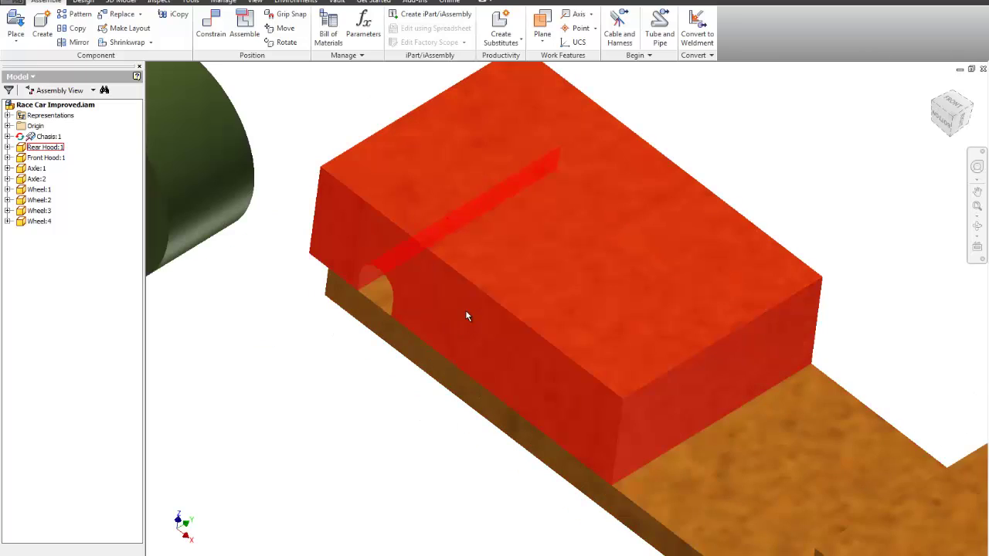
left_click(943, 120)
scroll(474, 367, "up", 5)
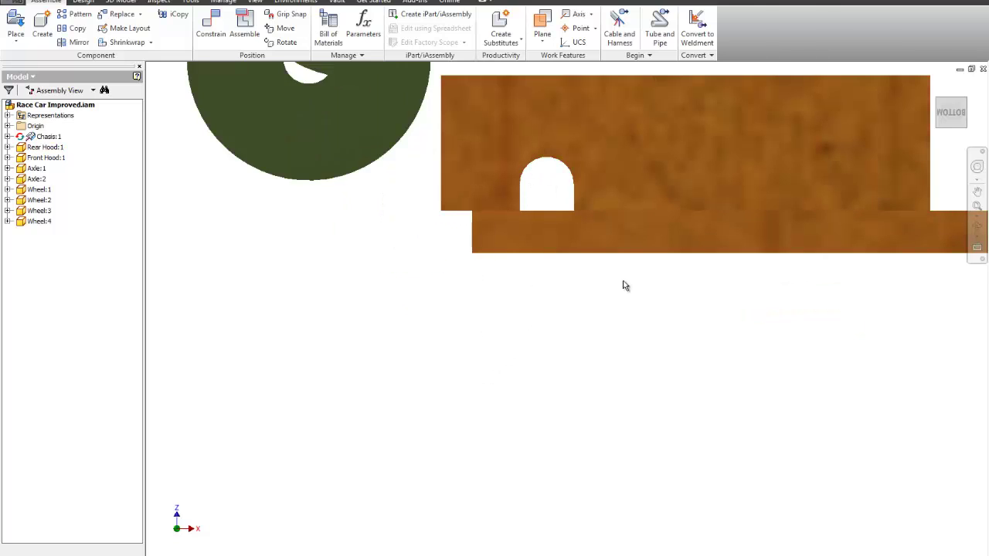
middle_click_drag(646, 347, 285, 364)
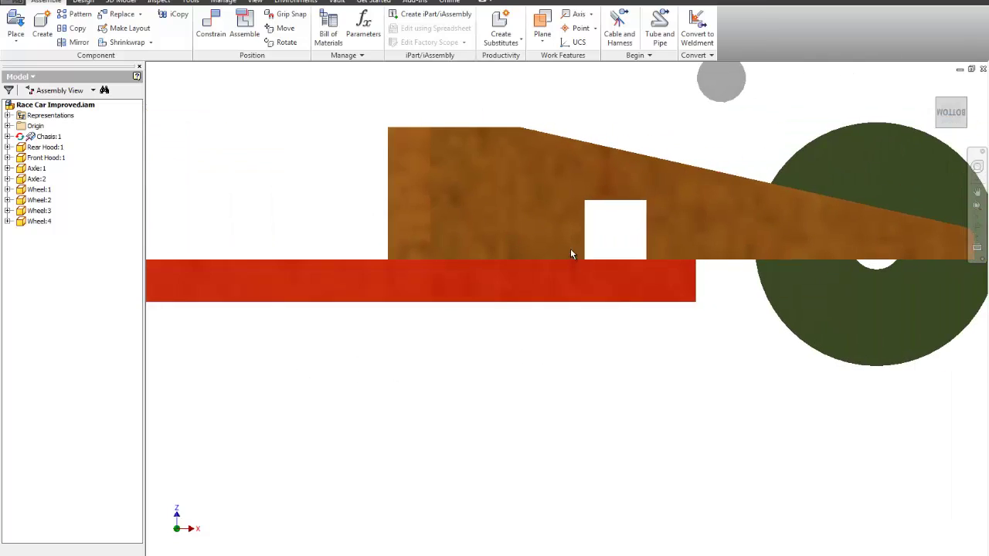
scroll(687, 391, "down", 2)
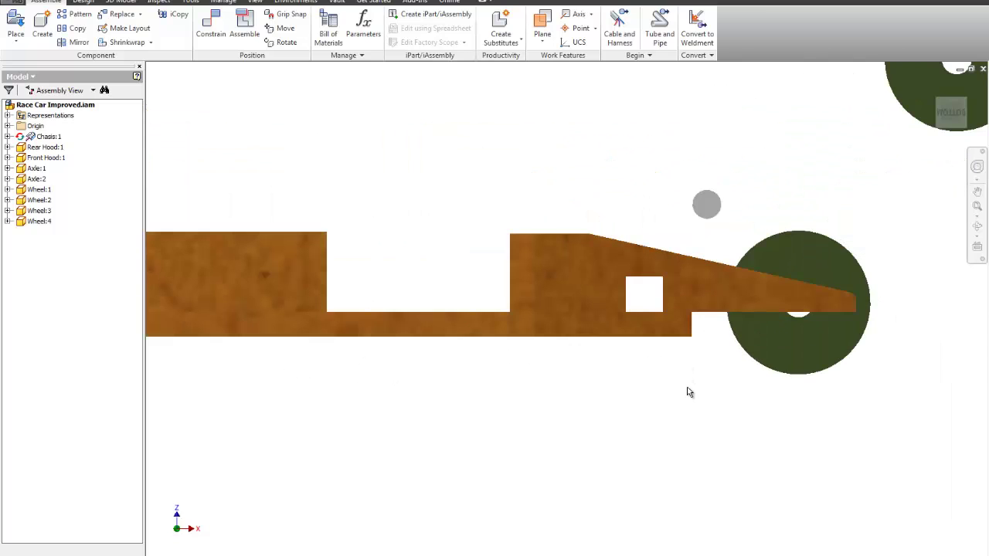
key("F4")
key("F6")
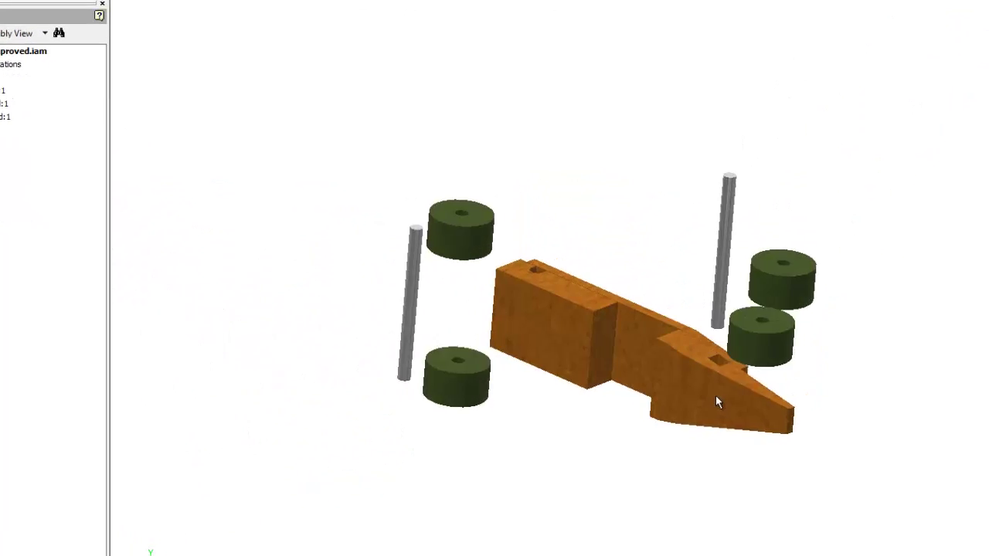
Place an aligned Insert constraint with 0.000 in offset between the near rear wheel's hole and the rear axle's end
key("F4")
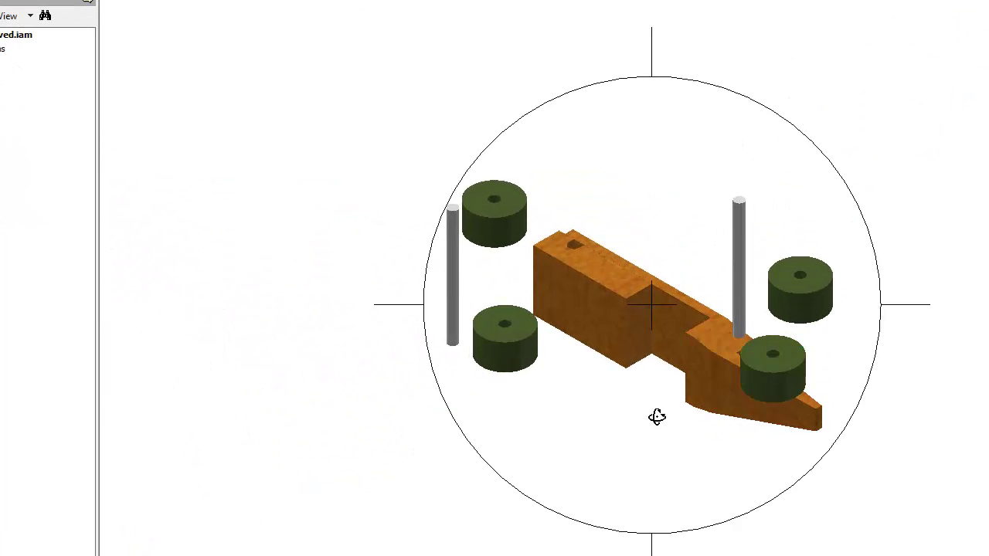
middle_click_drag(657, 417, 711, 379, "shift")
scroll(520, 295, "down", 4)
middle_click_drag(632, 190, 711, 255)
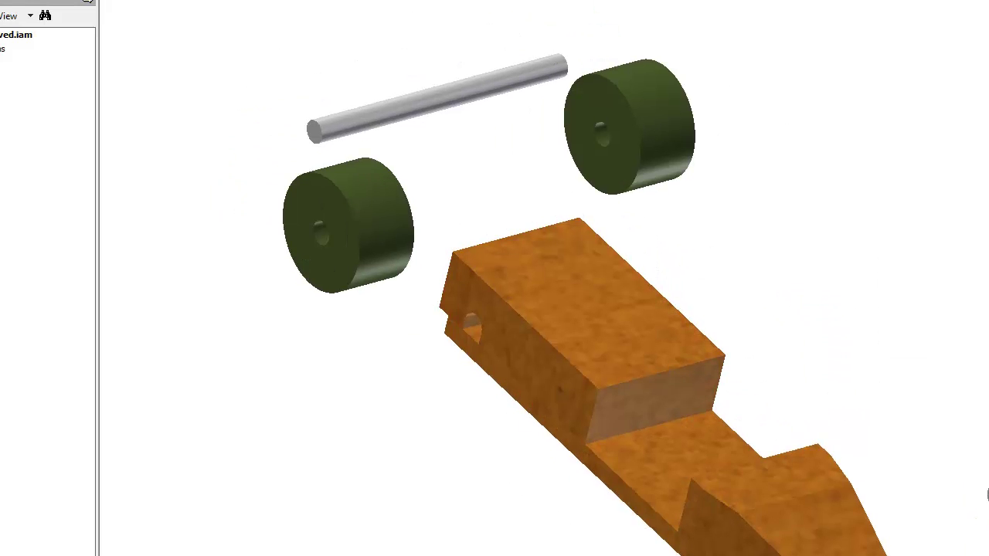
key("c")
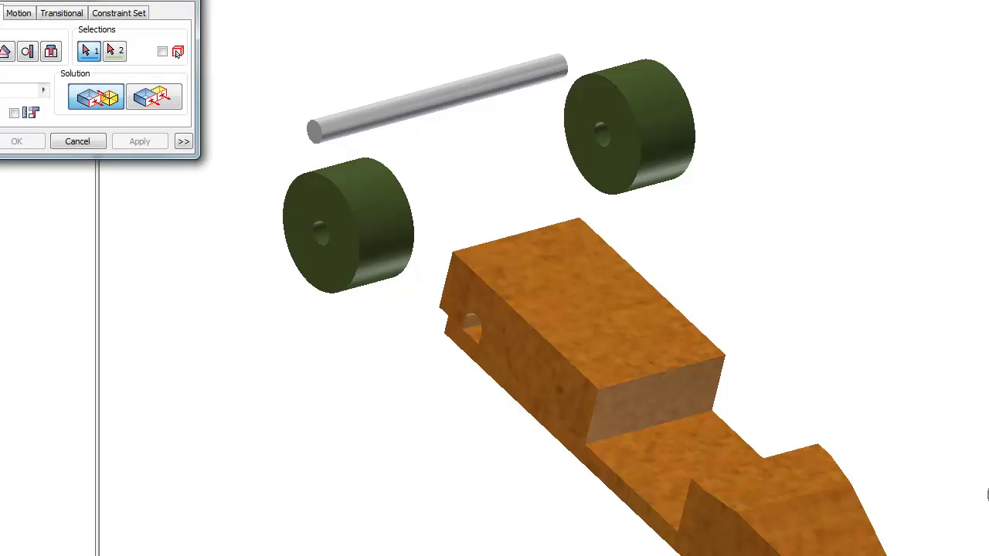
left_click(51, 52)
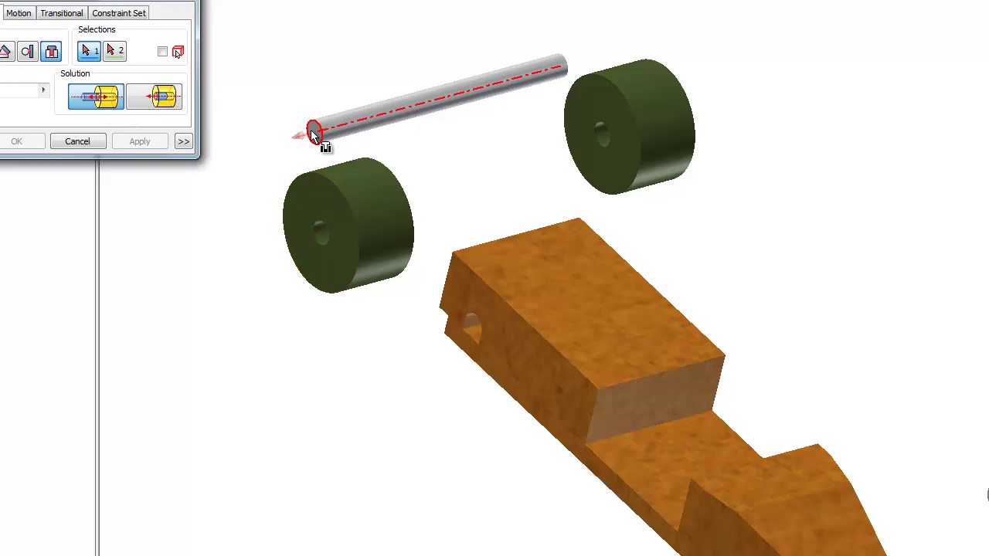
left_click(153, 102)
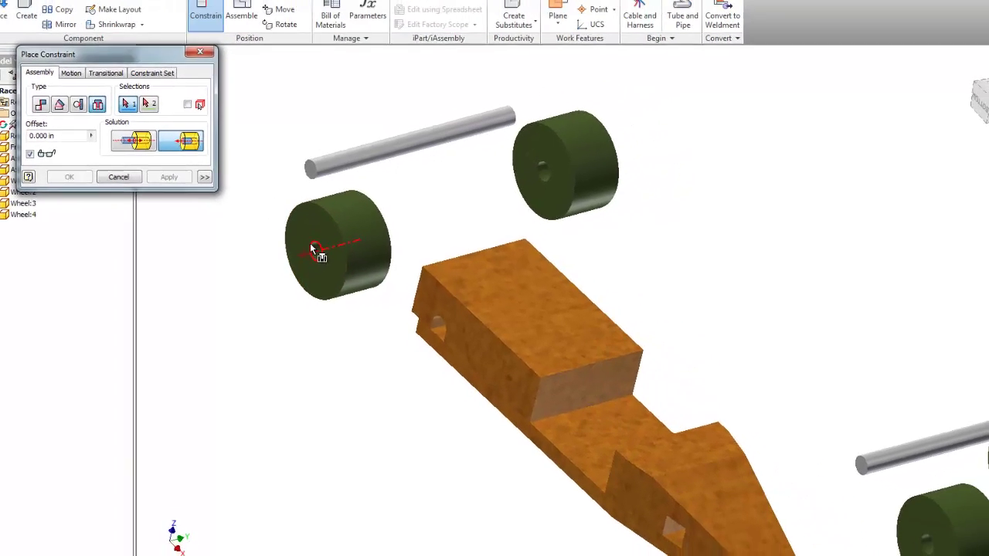
left_click(314, 249)
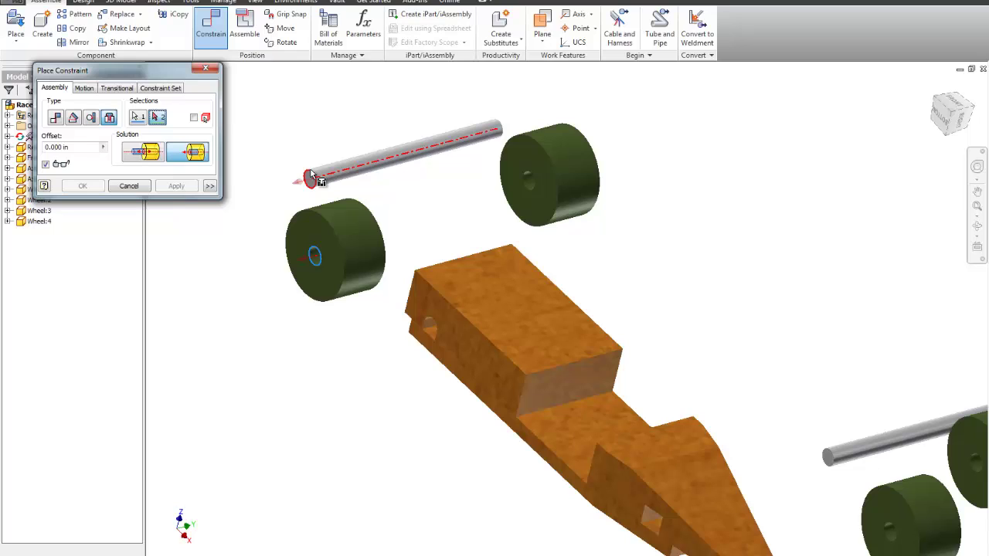
left_click(310, 175)
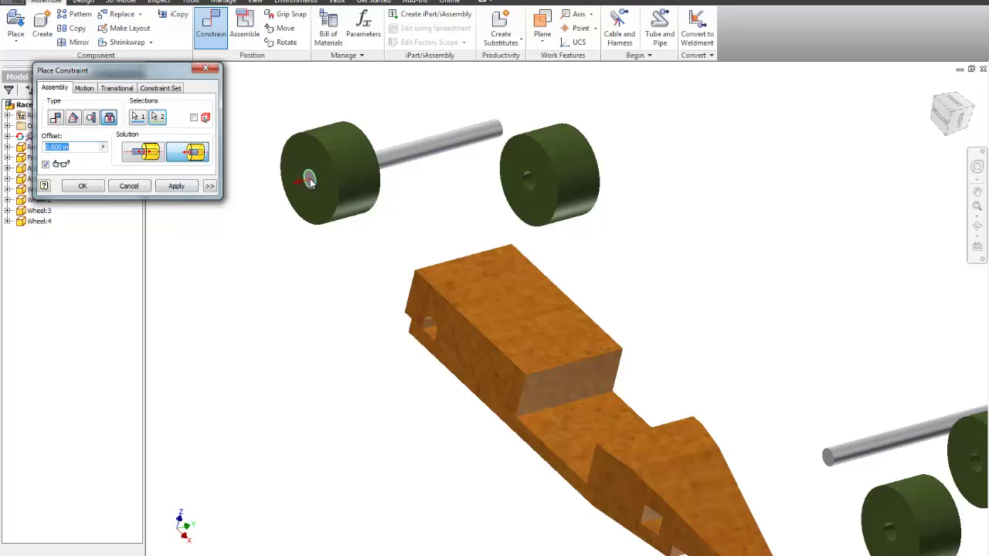
scroll(309, 177, "up", 5)
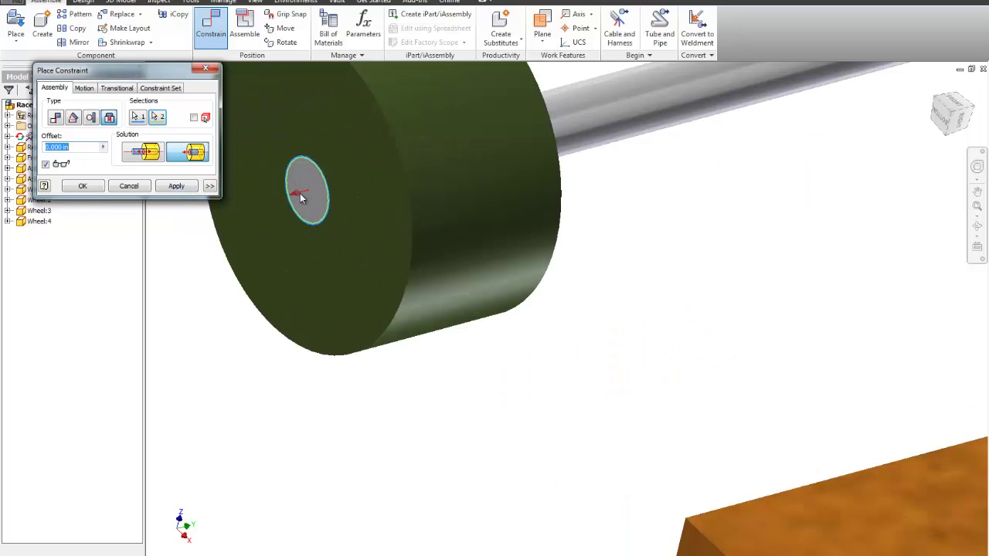
scroll(307, 193, "down", 5)
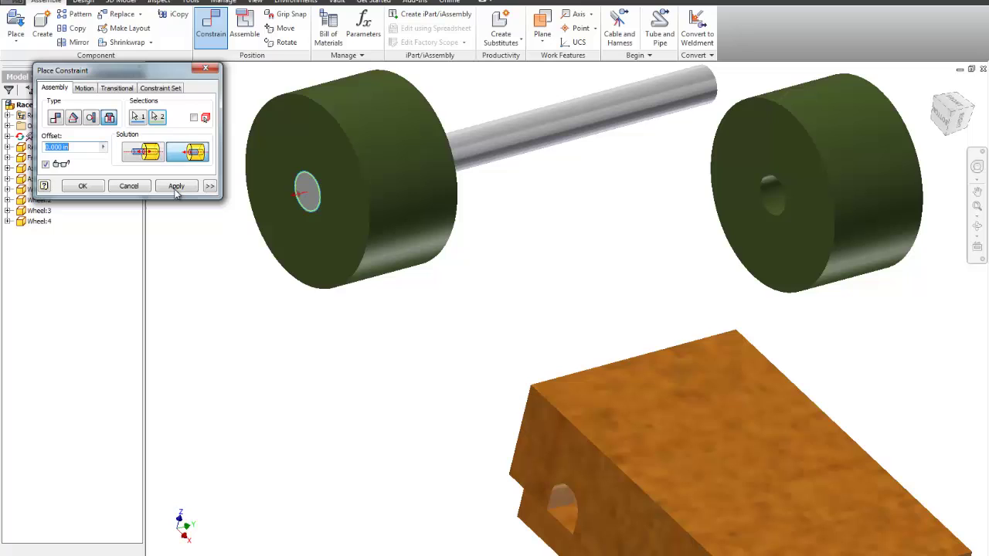
left_click(83, 186)
Move the rear axle and its attached wheel back and forth to check that they travel together
scroll(477, 227, "down", 3)
left_click_drag(466, 187, 385, 205)
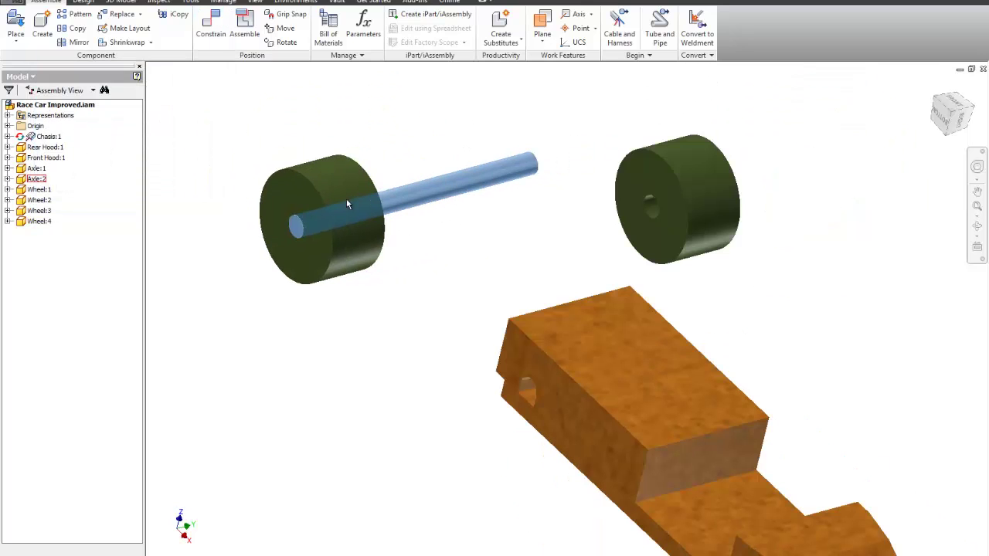
left_click_drag(304, 188, 433, 188)
left_click(467, 228)
middle_click_drag(489, 270, 484, 250)
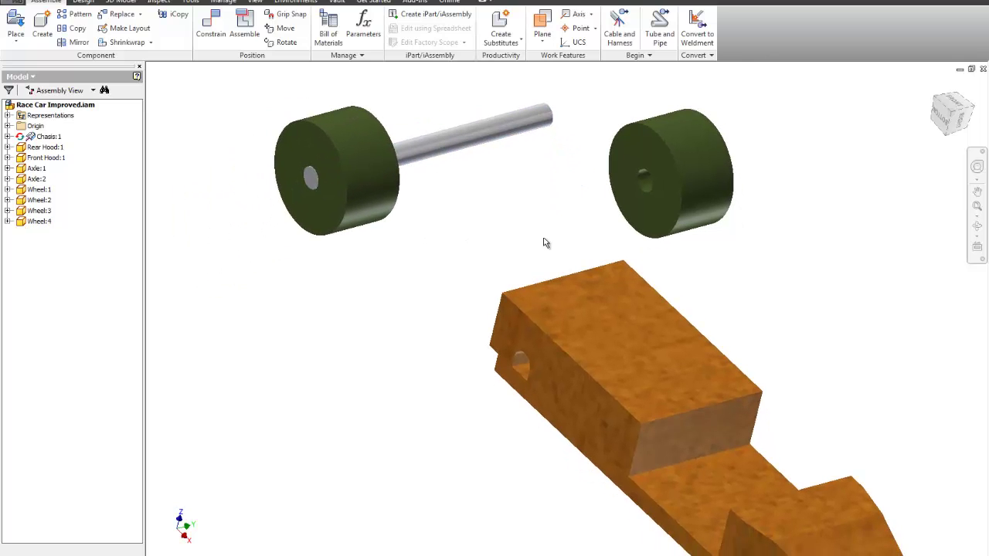
Mate the rear axle's centerline to the axis of the rear hood's rounded hole with a 0.000 in offset
left_click(207, 25)
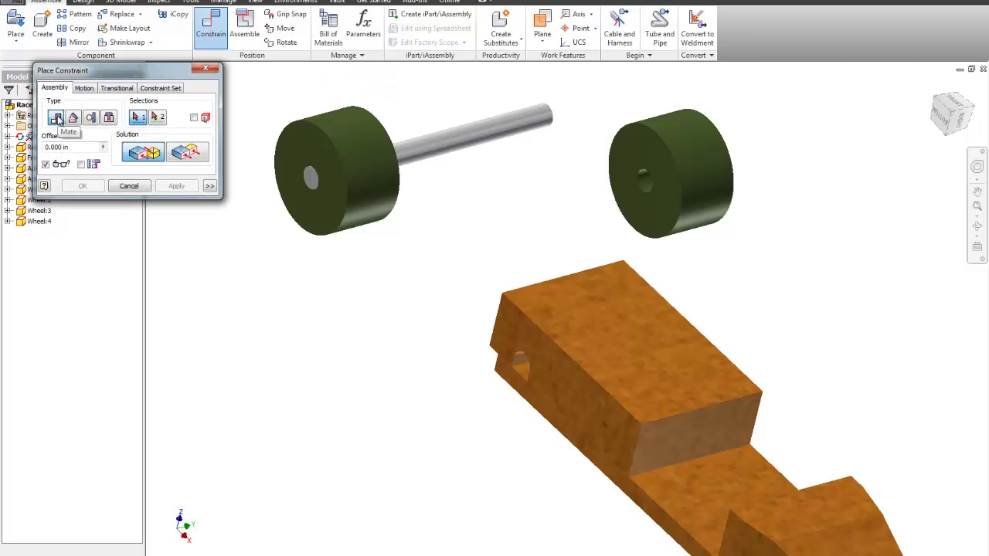
left_click(462, 149)
scroll(510, 383, "up", 2)
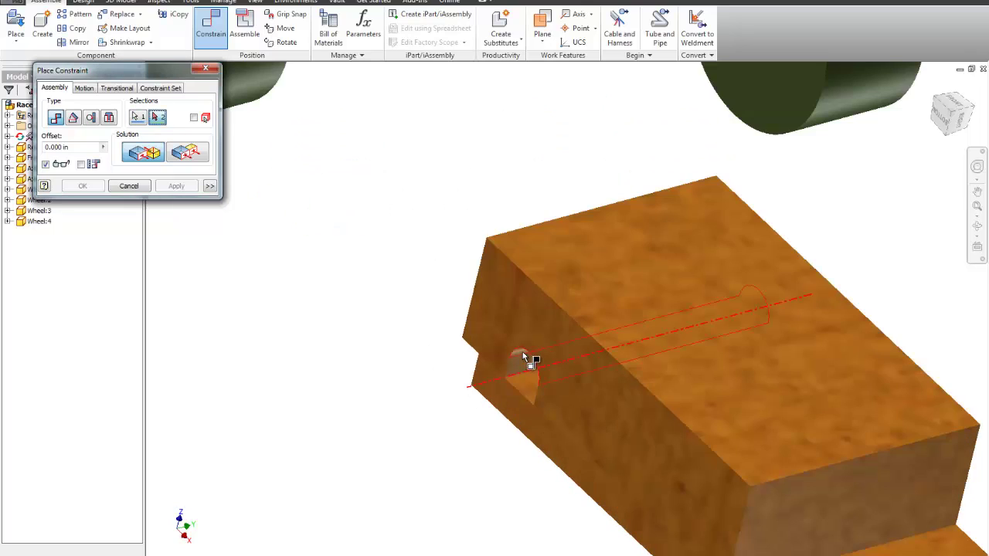
scroll(520, 351, "up", 2)
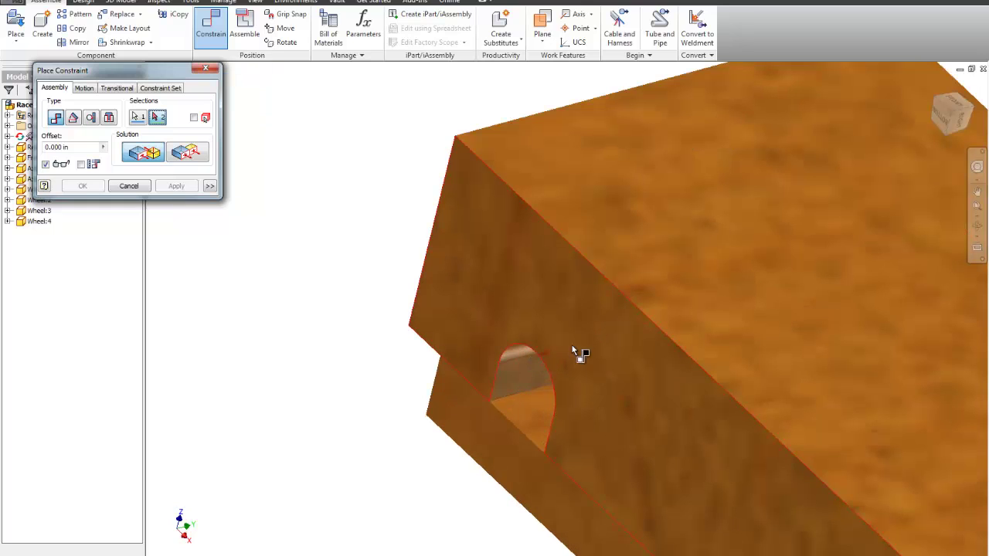
left_click(523, 357)
scroll(521, 356, "down", 2)
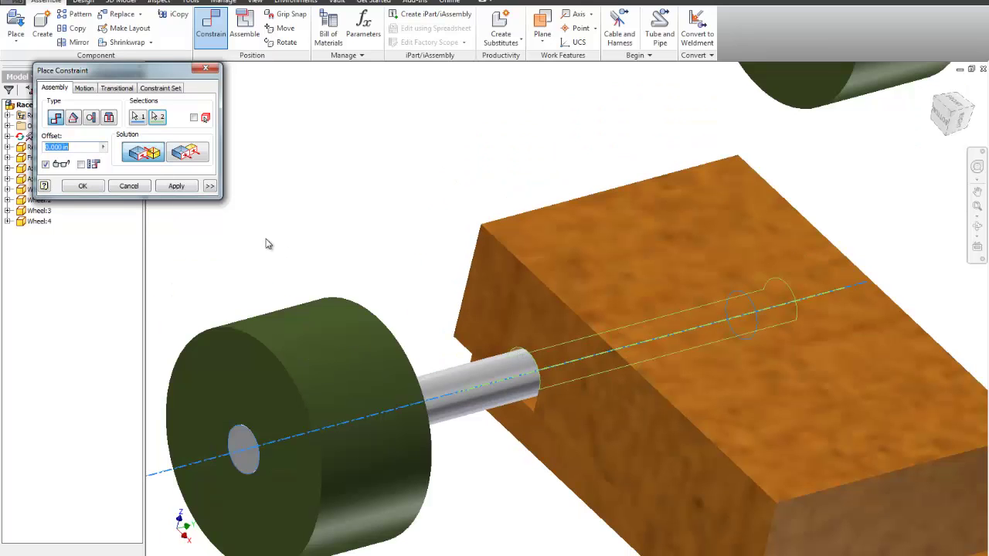
left_click(82, 188)
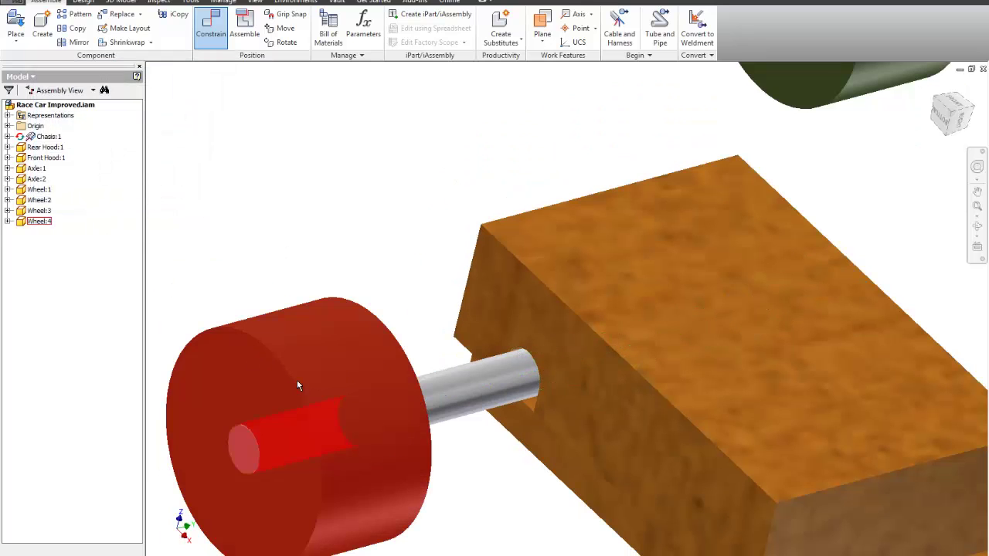
Slide the wheel and axle through the rear hood's hole so the axle protrudes on the opposite side
left_click_drag(302, 380, 304, 441)
scroll(424, 279, "up", 3)
scroll(423, 274, "up", 3)
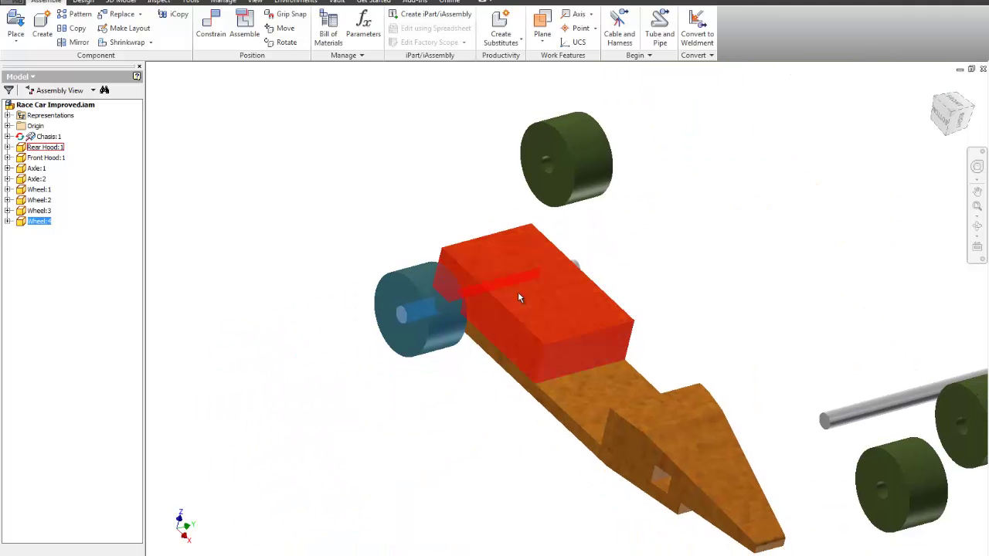
Place an aligned Insert constraint with 0.000 in offset between the second rear wheel's hole and the rear axle's free end
key("F4")
left_click_drag(595, 311, 558, 294)
middle_click_drag(559, 293, 433, 329, "shift")
middle_click_drag(809, 234, 696, 211)
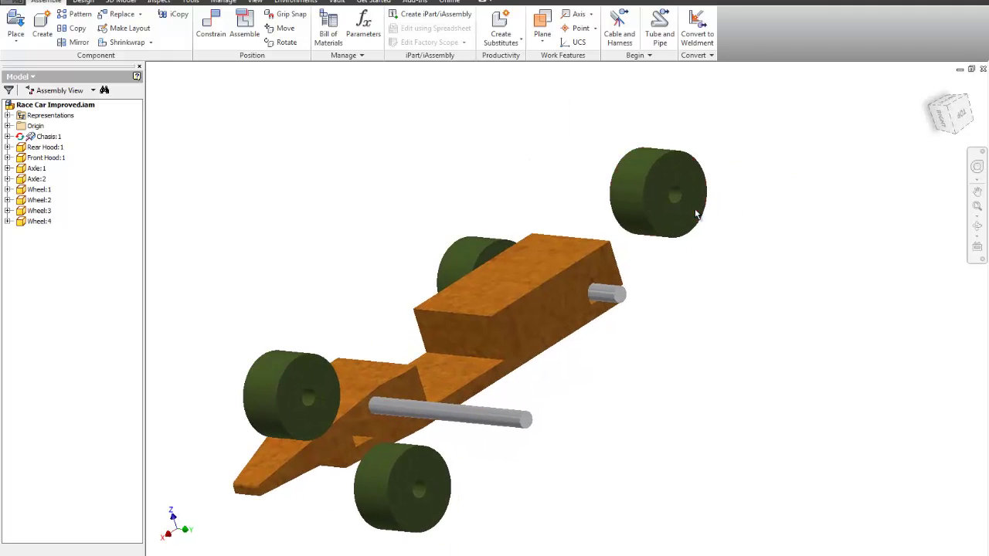
scroll(695, 209, "down", 5)
scroll(642, 170, "down", 3)
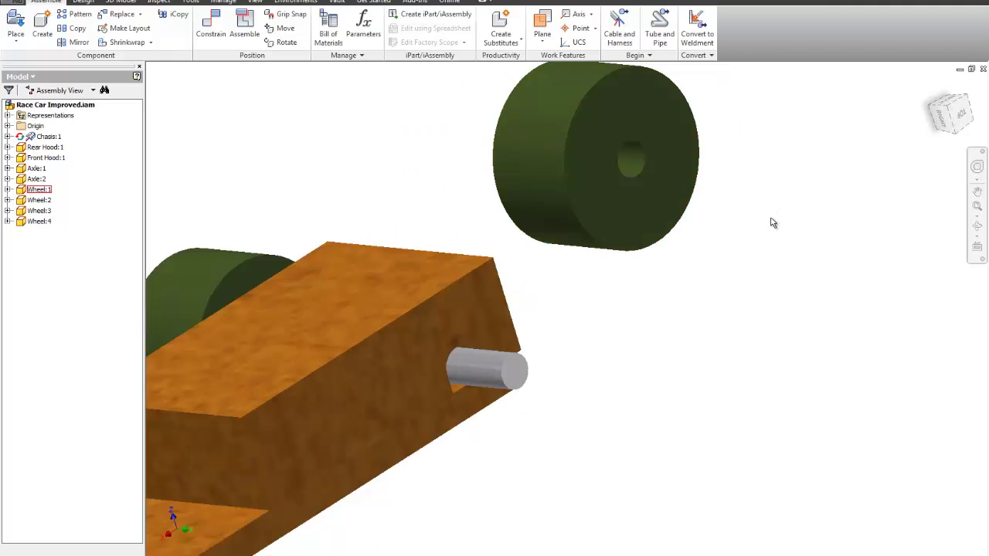
left_click(207, 27)
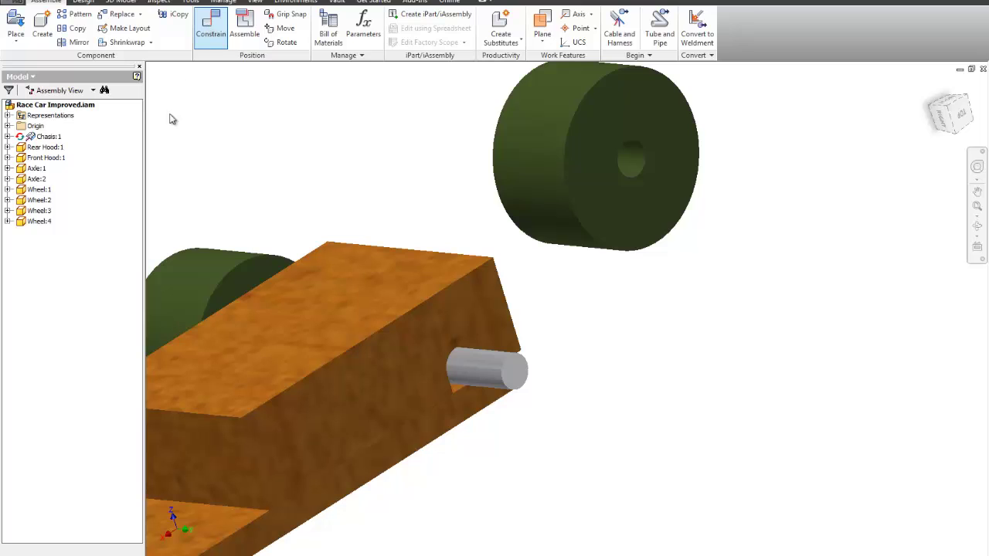
left_click(109, 117)
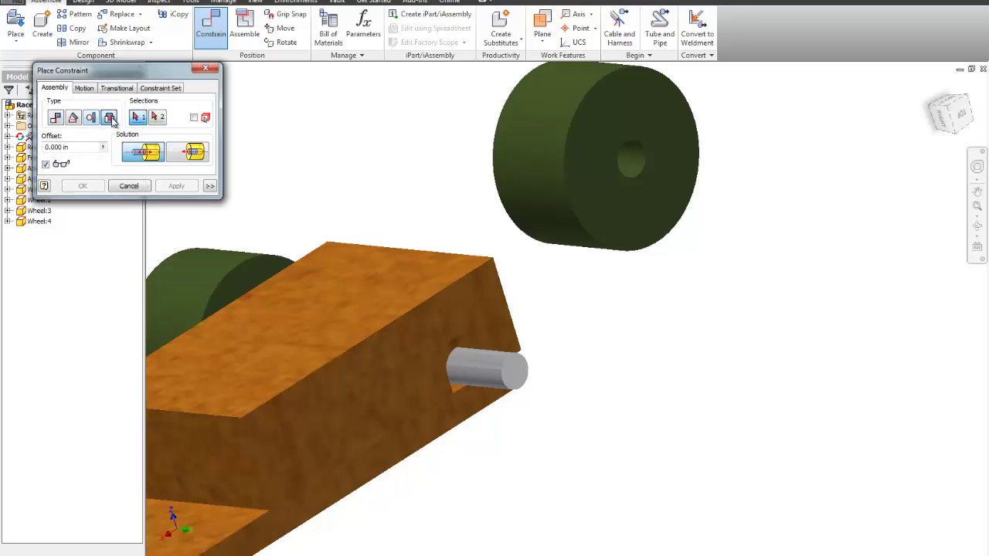
left_click(193, 154)
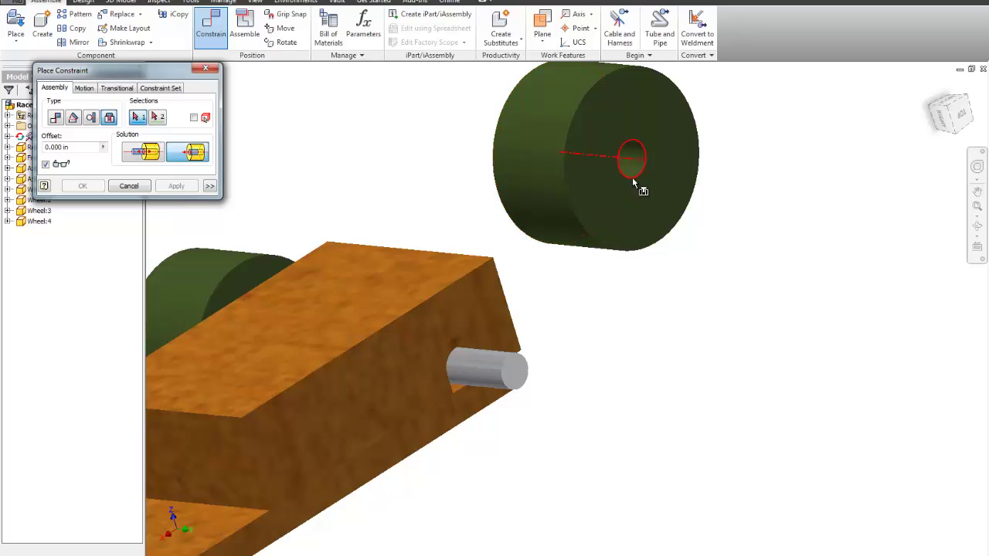
left_click(633, 179)
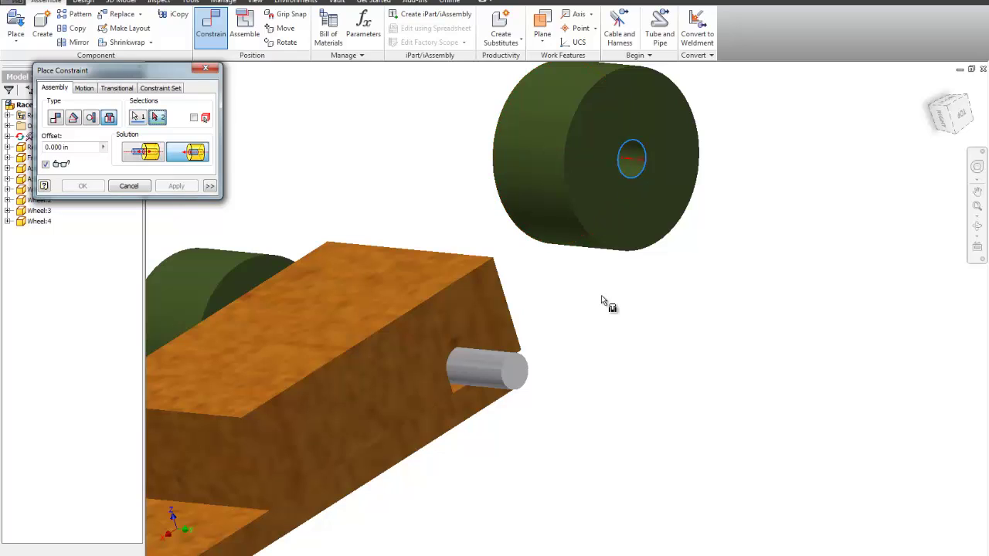
left_click(525, 386)
left_click(80, 187)
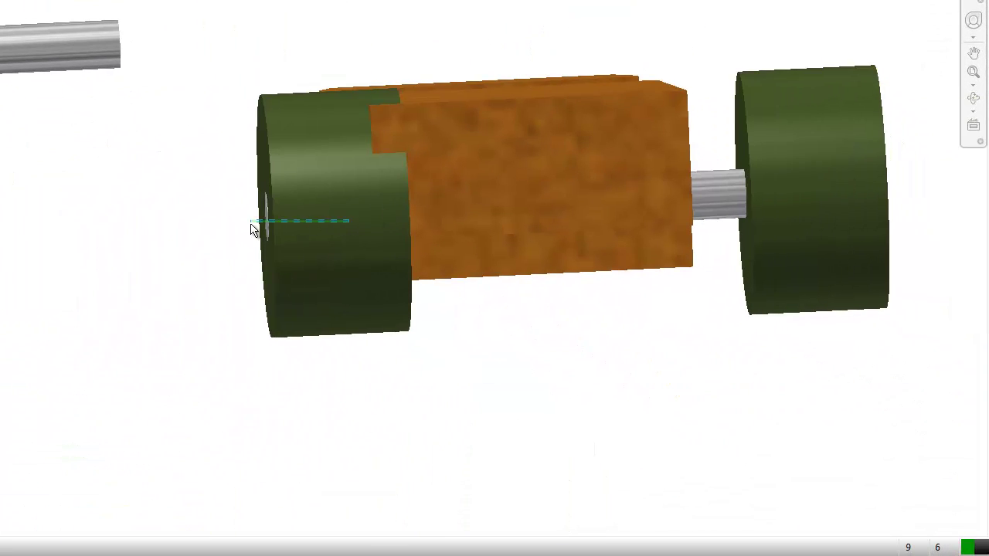
left_click(306, 216)
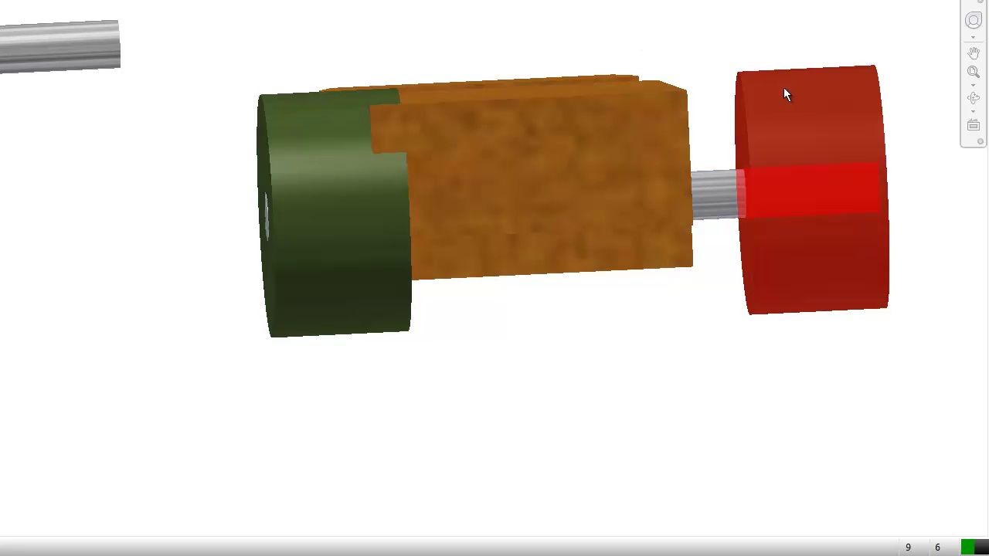
Slide the rear wheels and axle side to side through the rear hood to check their remaining free movement
left_click_drag(775, 88, 737, 125)
left_click_drag(300, 215, 307, 223)
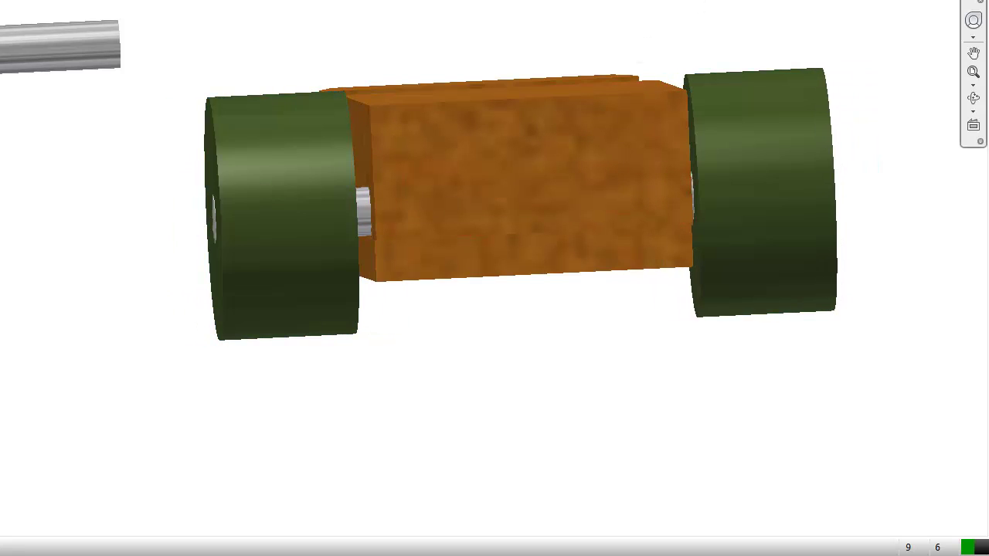
left_click(915, 3)
scroll(509, 272, "down", 5)
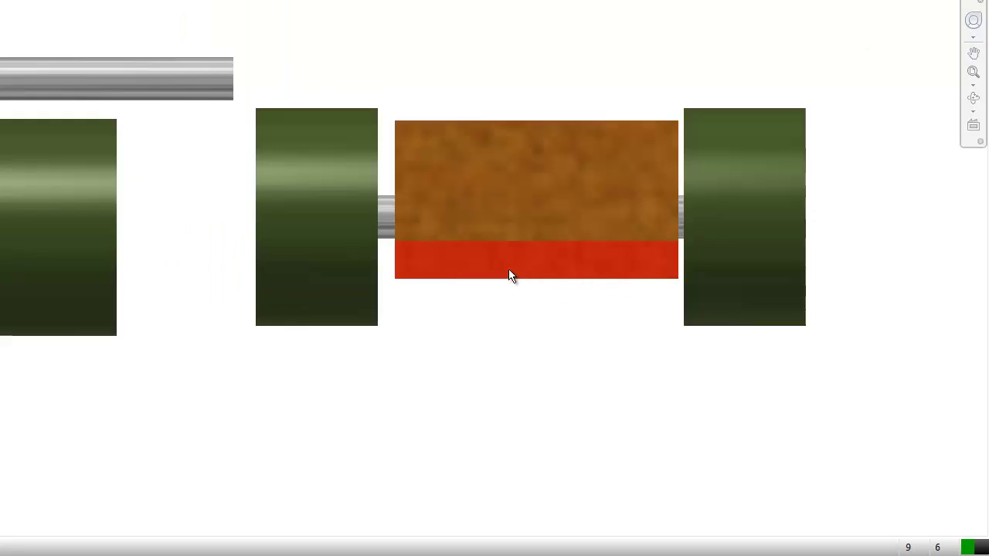
left_click_drag(724, 203, 728, 198)
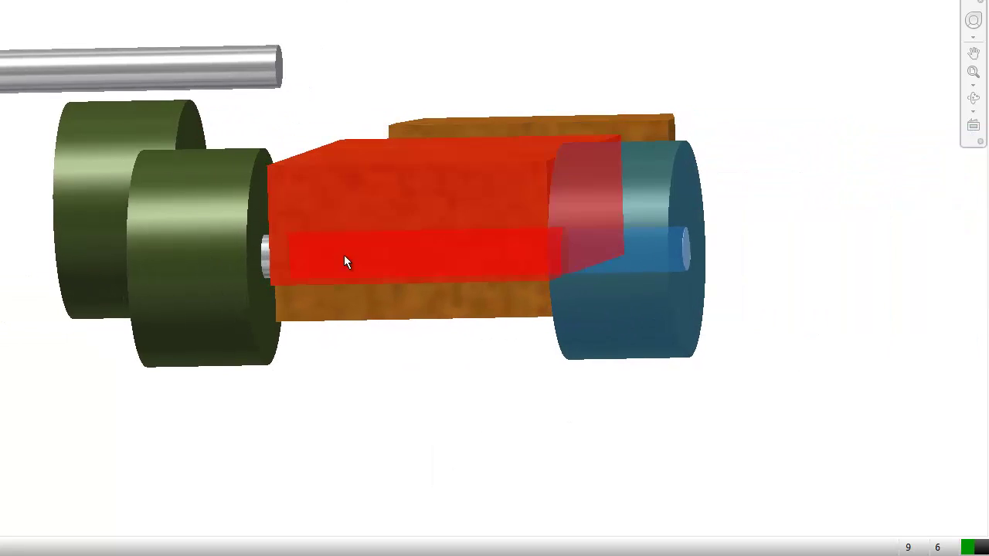
left_click(330, 68)
Mate a rear wheel's inner face to the adjacent side face of the rear hood with a .05 in offset
middle_click_drag(441, 70, 562, 59)
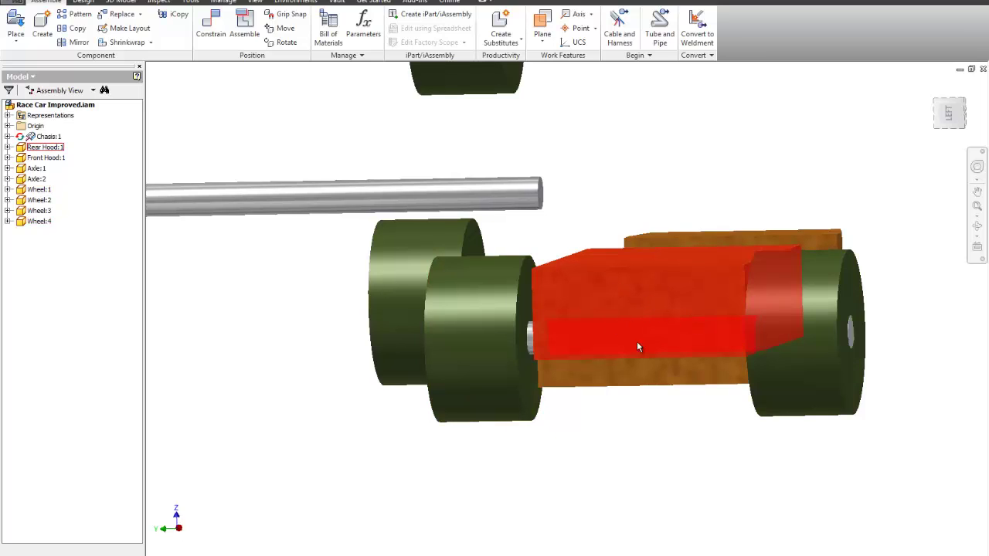
left_click(214, 23)
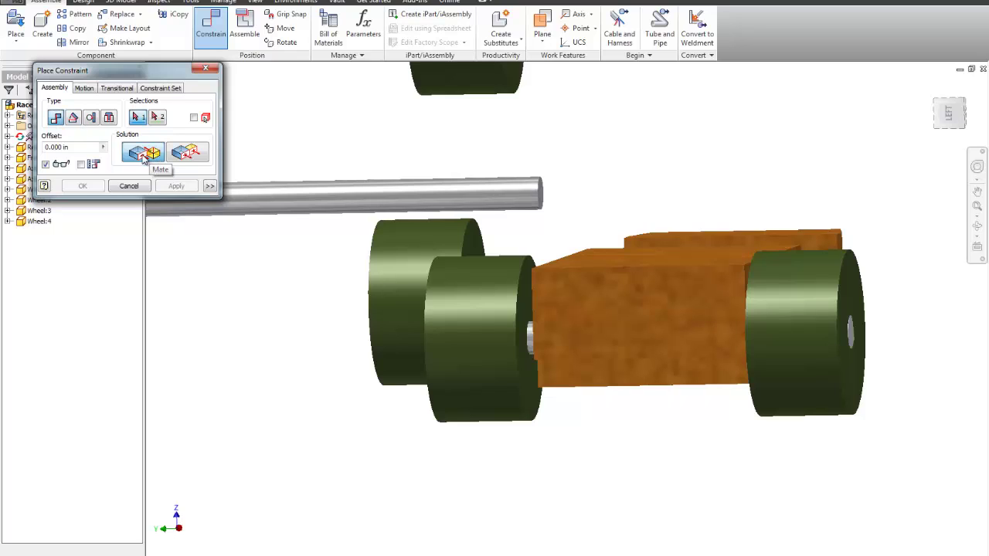
left_click(525, 302)
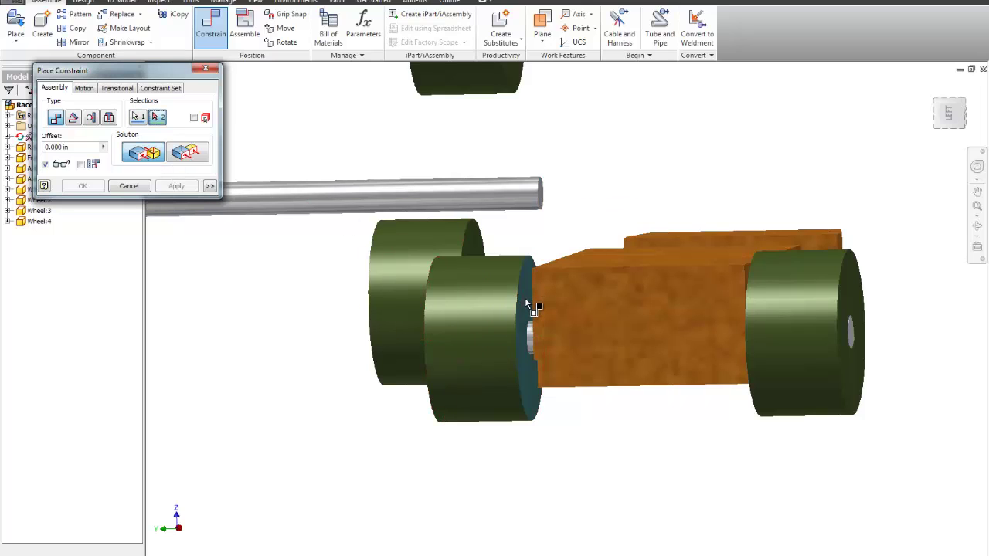
middle_click_drag(539, 307, 589, 353, "shift")
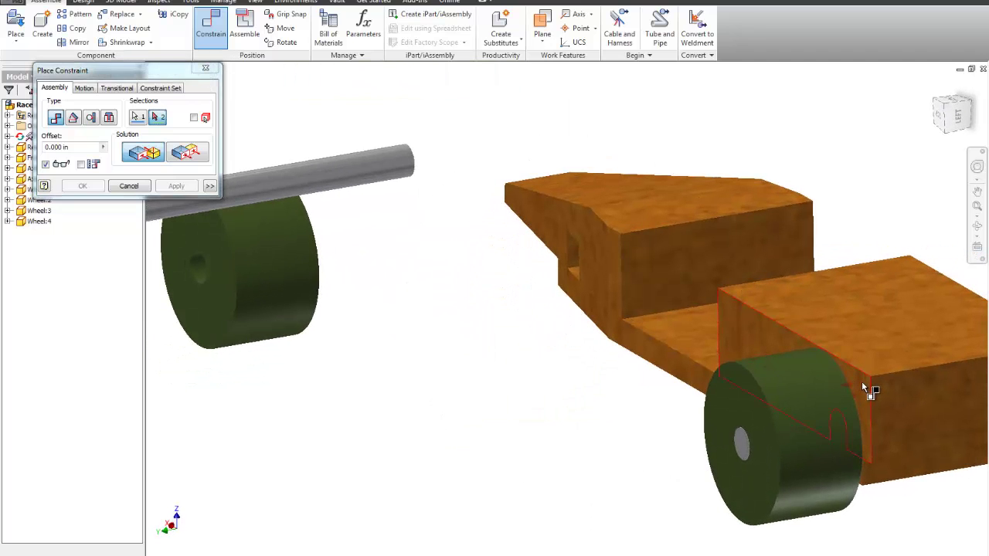
mouse_move(863, 385)
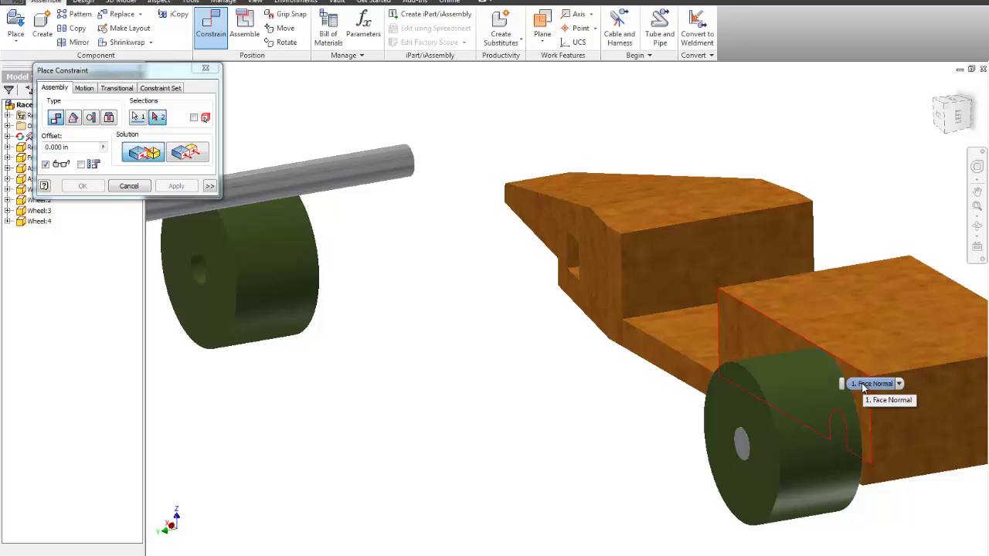
left_click(864, 387)
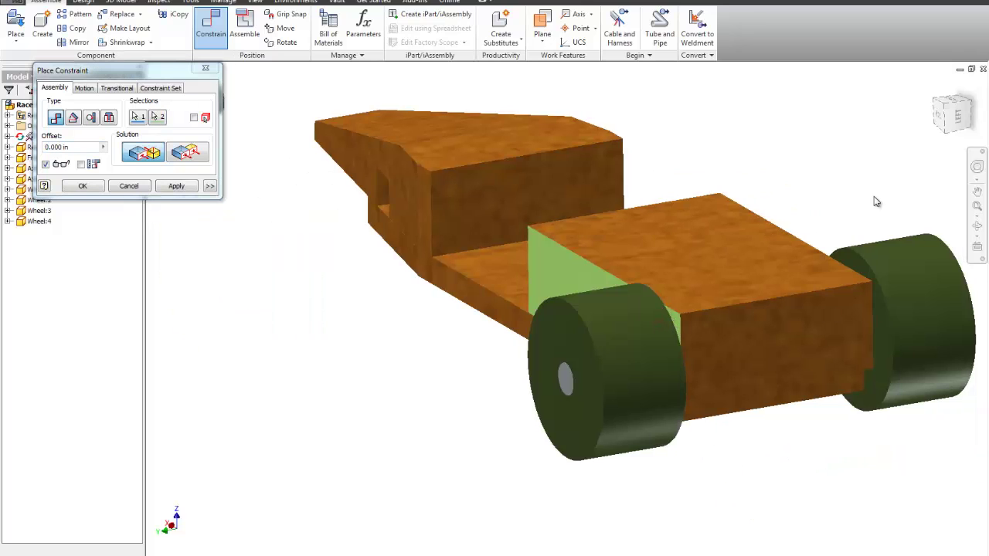
left_click(959, 115)
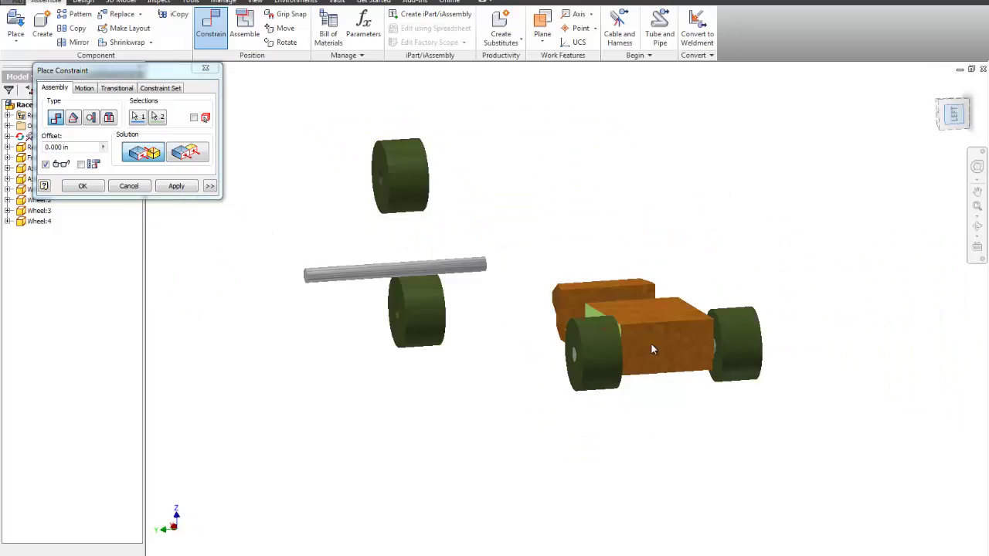
scroll(612, 348, "down", 5)
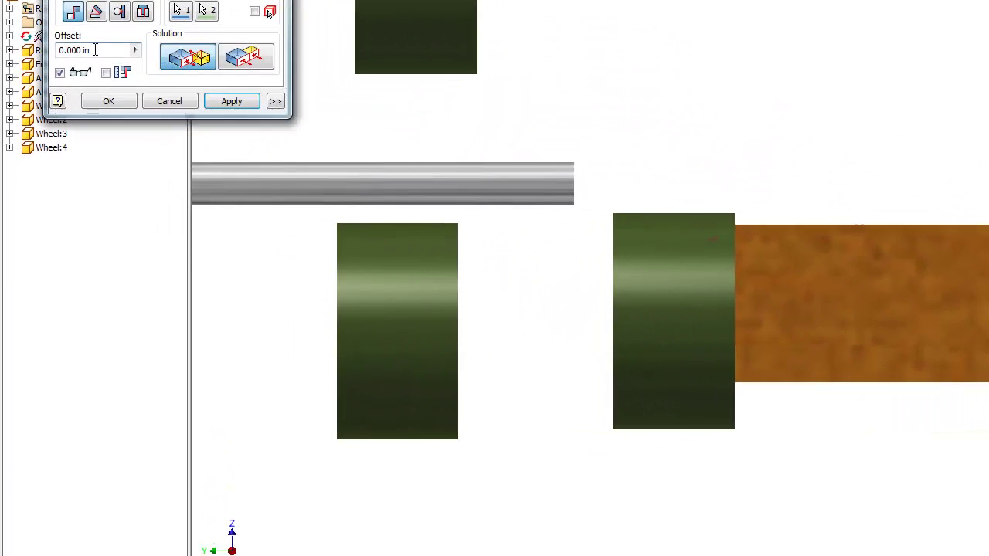
left_click_drag(110, 49, 52, 49)
type(".05")
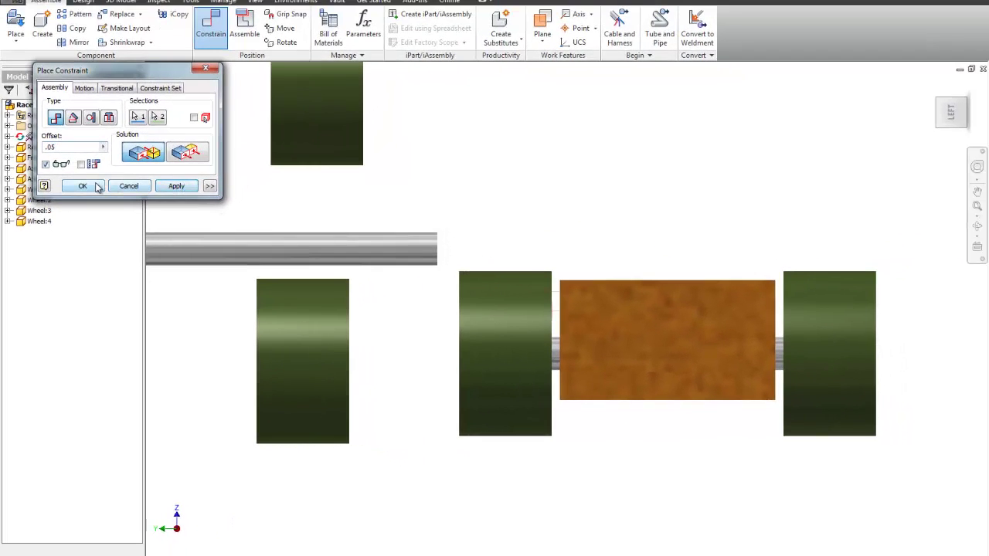
left_click(83, 186)
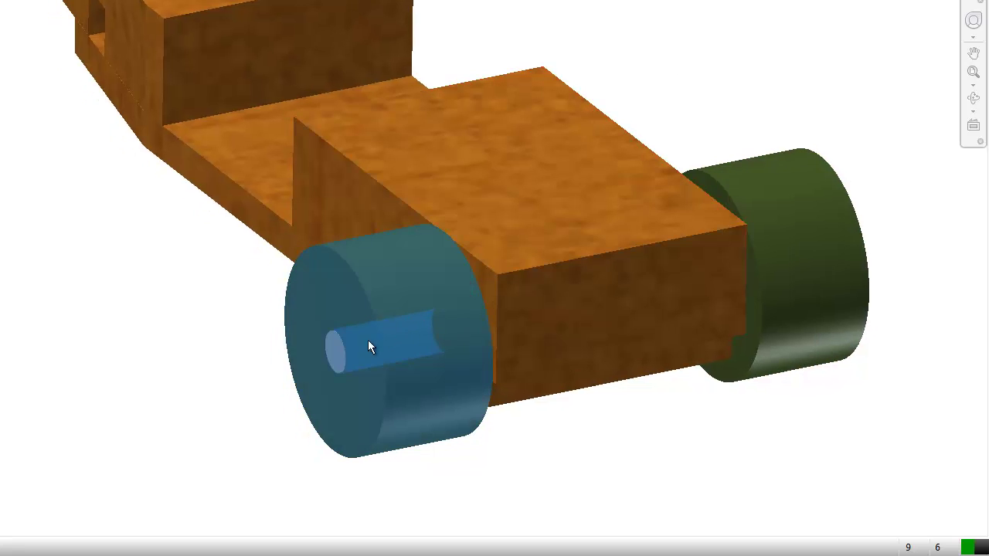
Place an aligned Insert constraint with 0.000 in offset between the front axle's end and the third wheel's hole
left_click(336, 360)
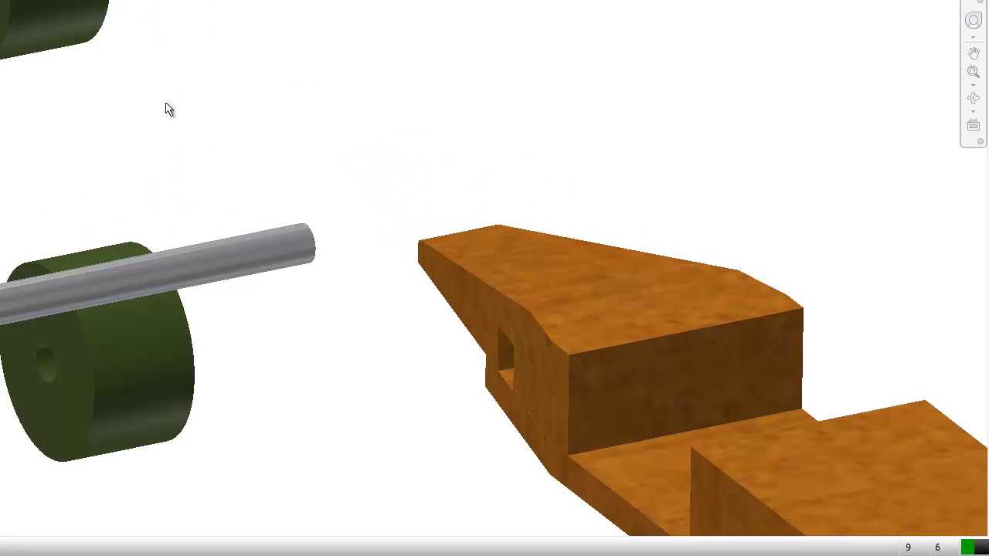
middle_click_drag(166, 109, 360, 117)
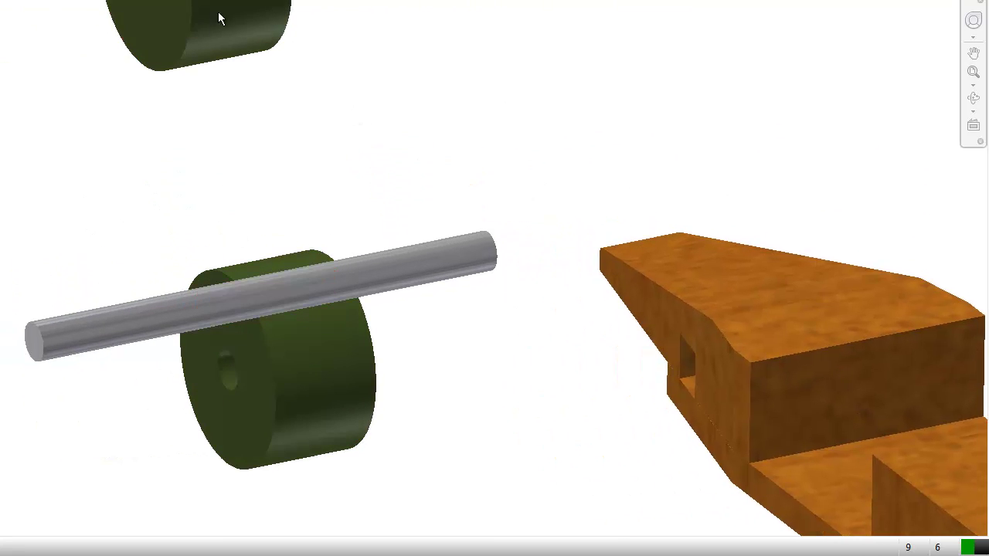
middle_click_drag(150, 190, 172, 143)
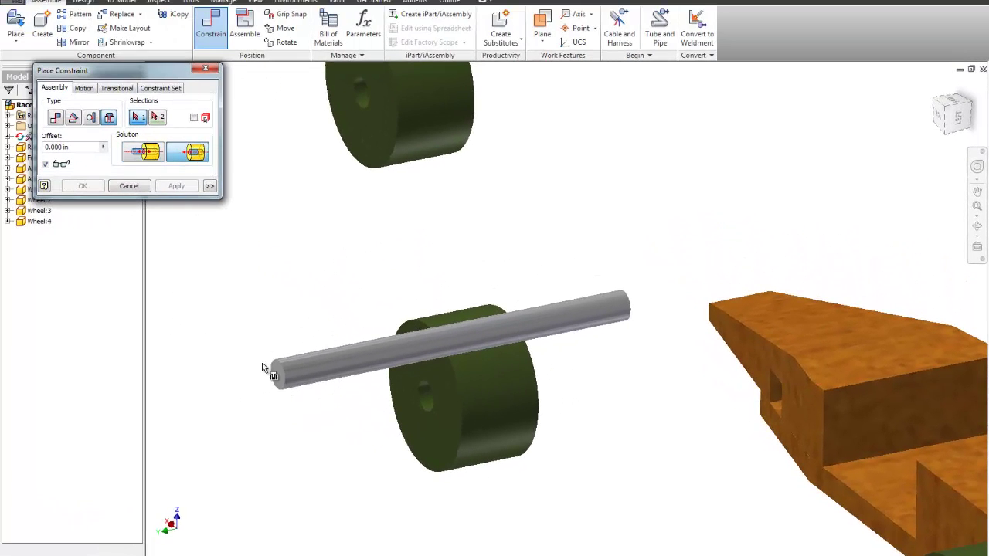
left_click(279, 375)
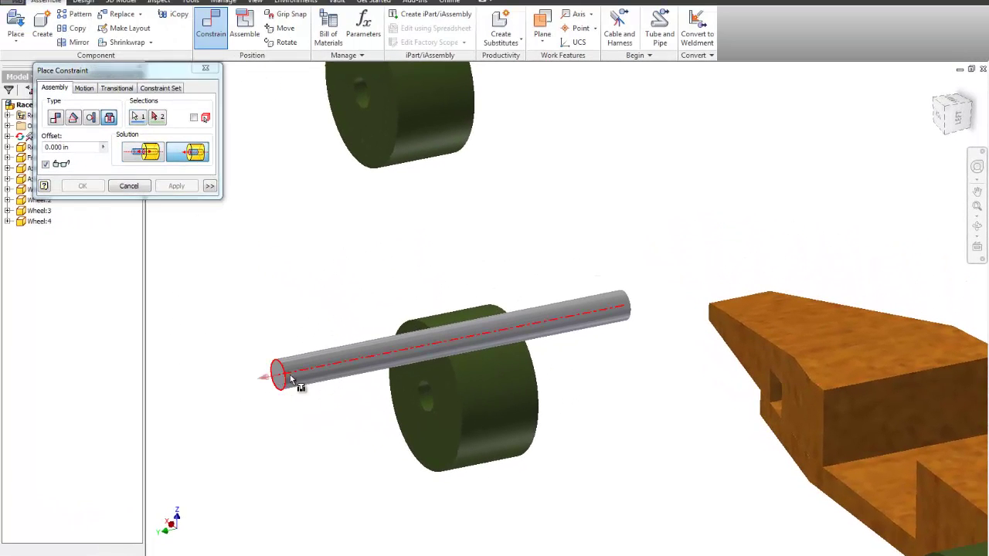
left_click(432, 410)
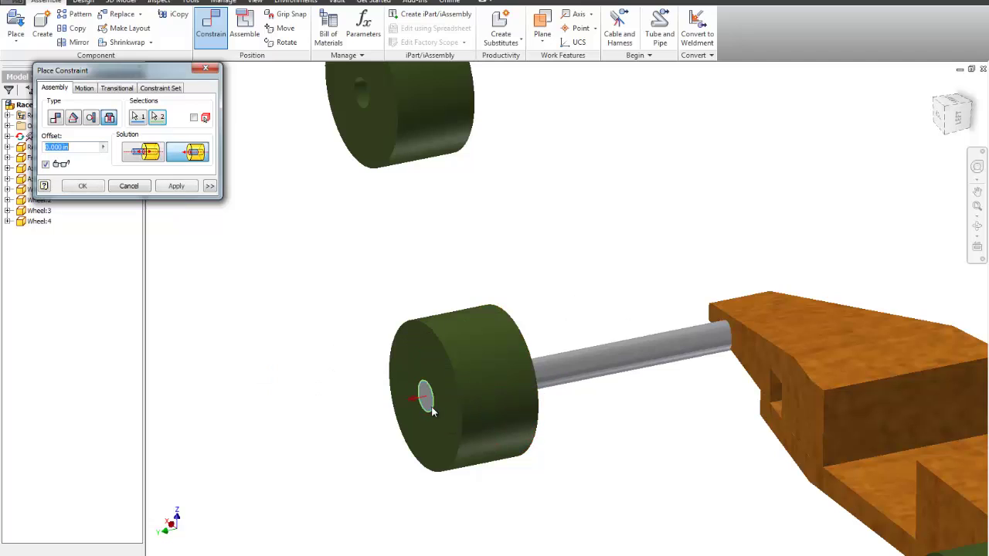
left_click(177, 190)
middle_click_drag(404, 231, 304, 188)
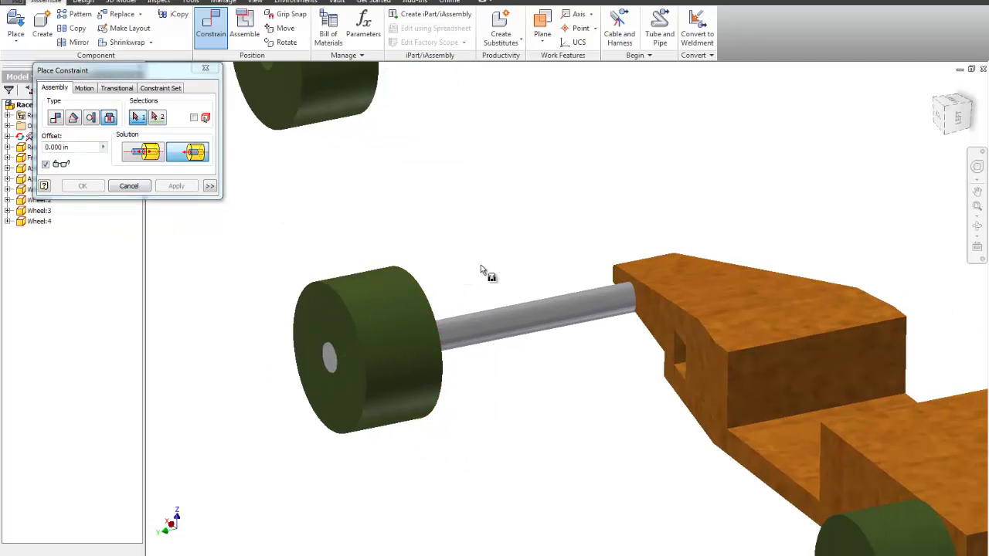
Move the front axle with its attached wheel away from the car body, beside the remaining loose wheel
middle_click_drag(497, 264, 533, 183, "shift")
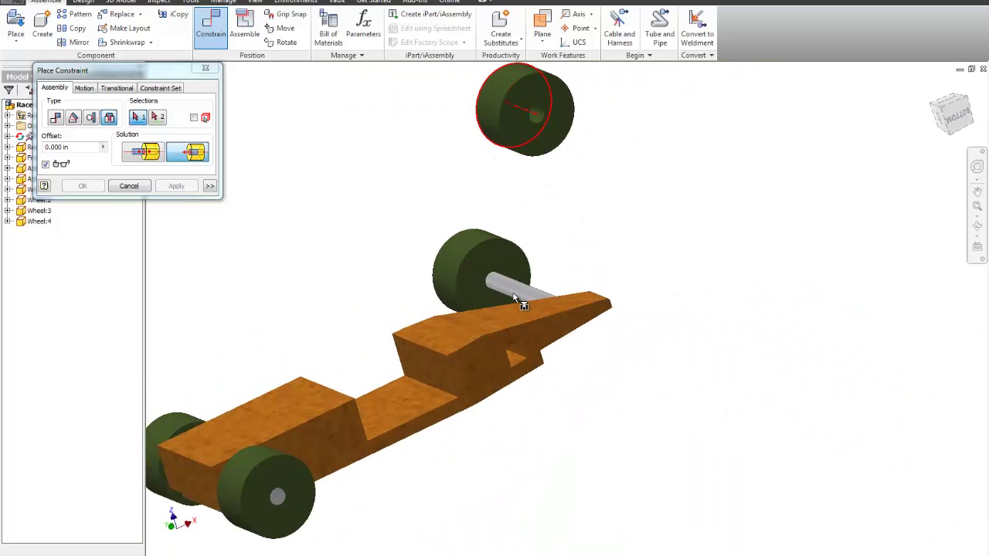
left_click(128, 186)
left_click_drag(484, 261, 385, 112)
left_click(333, 204)
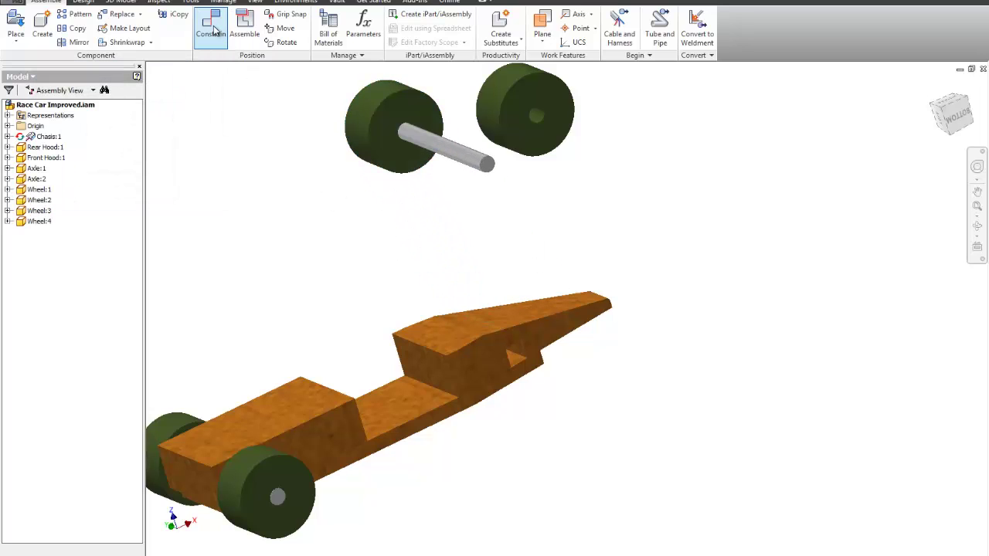
Place an aligned Insert constraint with 0.000 in offset between the front axle's free end and the last wheel's hole
left_click(218, 31)
left_click(108, 116)
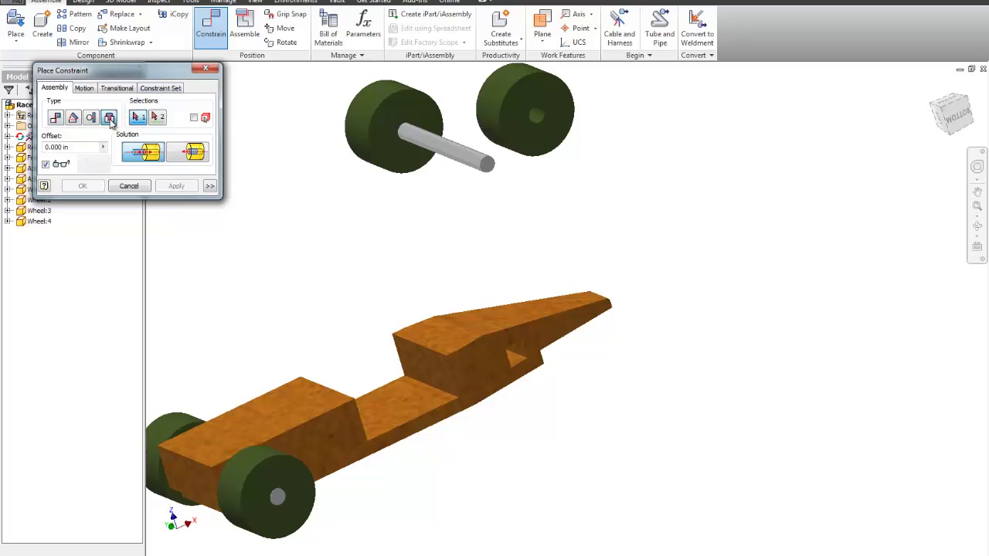
left_click(195, 152)
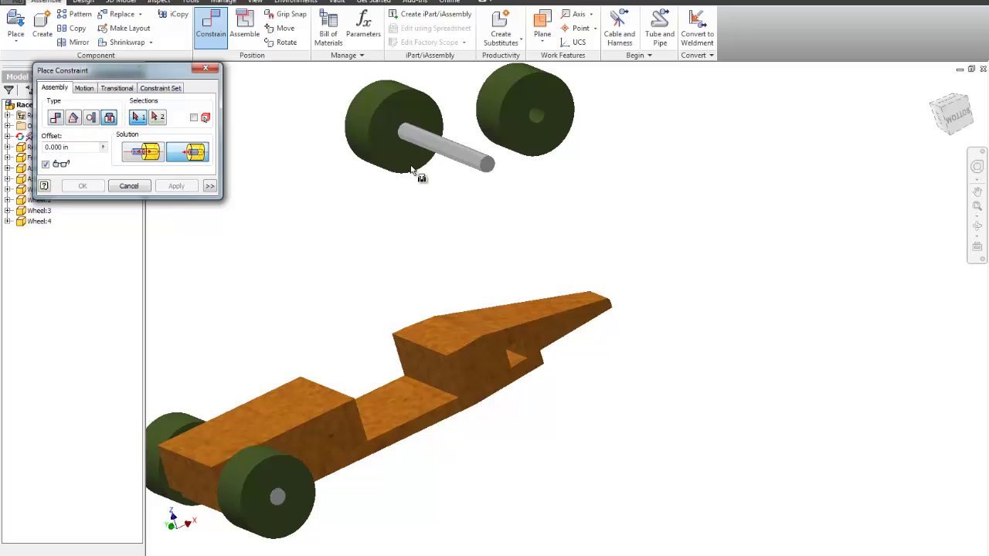
left_click(489, 166)
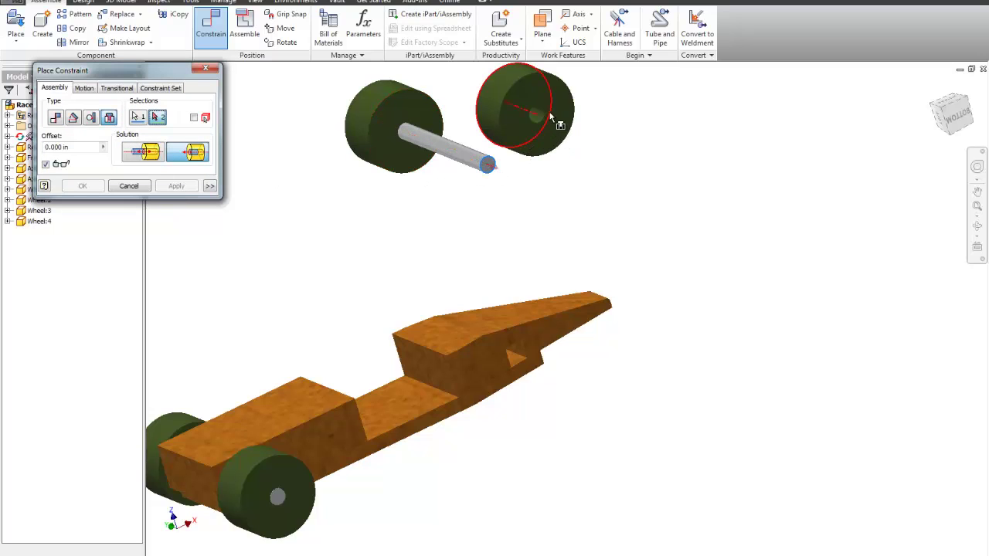
scroll(541, 115, "down", 6)
left_click(516, 122)
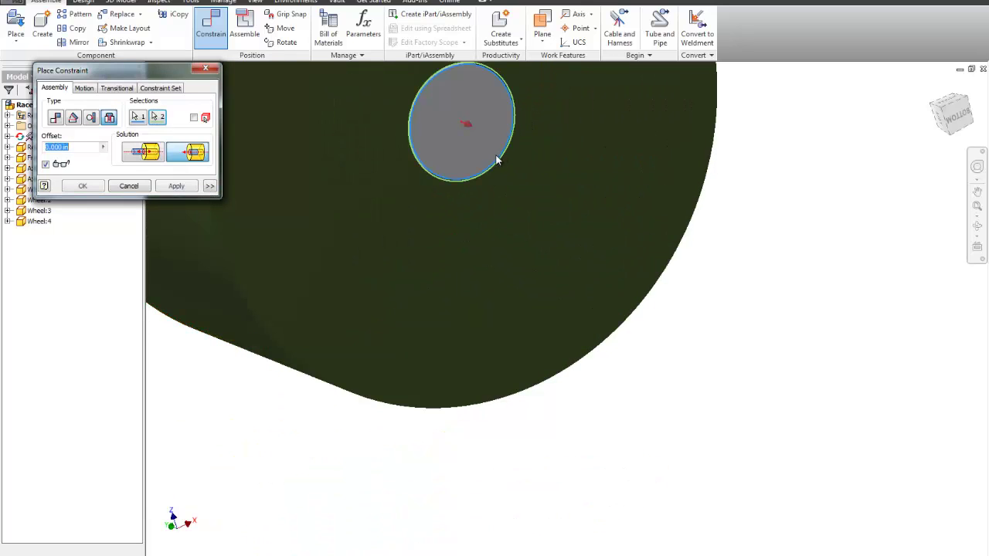
left_click(82, 190)
scroll(201, 231, "up", 6)
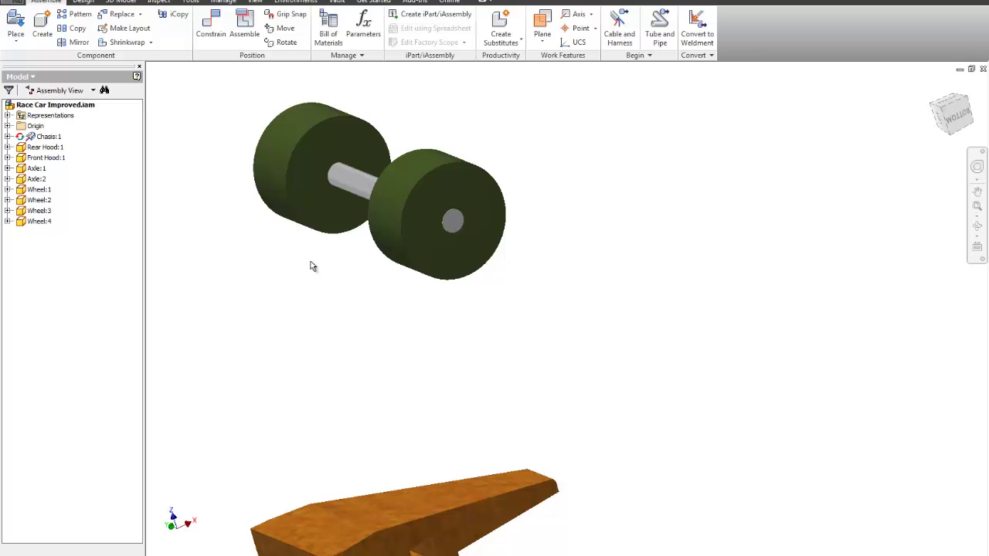
Move the completed front wheel and axle set closer to the car, above the front hood
left_click_drag(292, 198, 395, 280)
left_click_drag(474, 279, 483, 264)
scroll(504, 261, "up", 5)
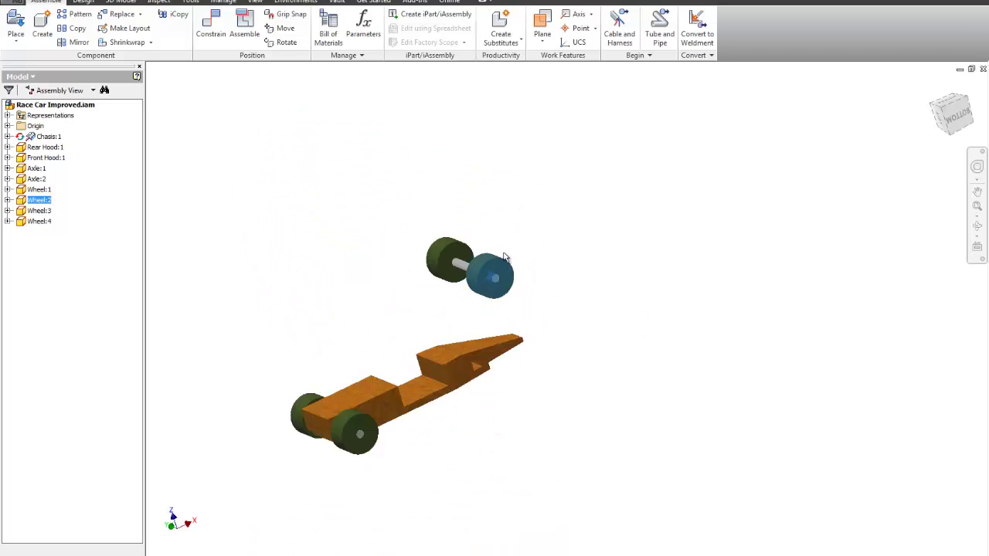
scroll(491, 293, "down", 4)
middle_click_drag(501, 264, 517, 173)
left_click_drag(502, 208, 519, 382)
left_click_drag(510, 226, 541, 289)
left_click(621, 280)
scroll(603, 224, "down", 5)
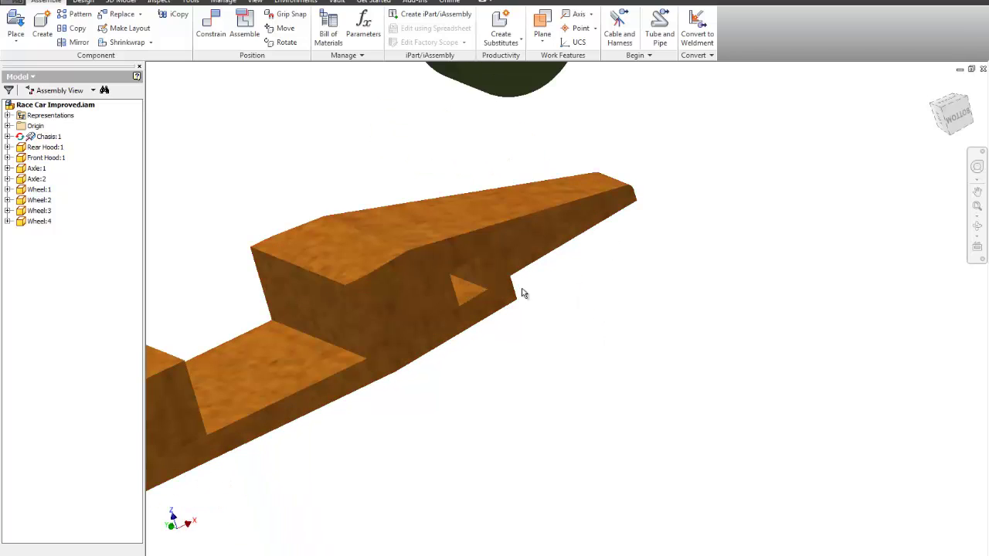
left_click(210, 33)
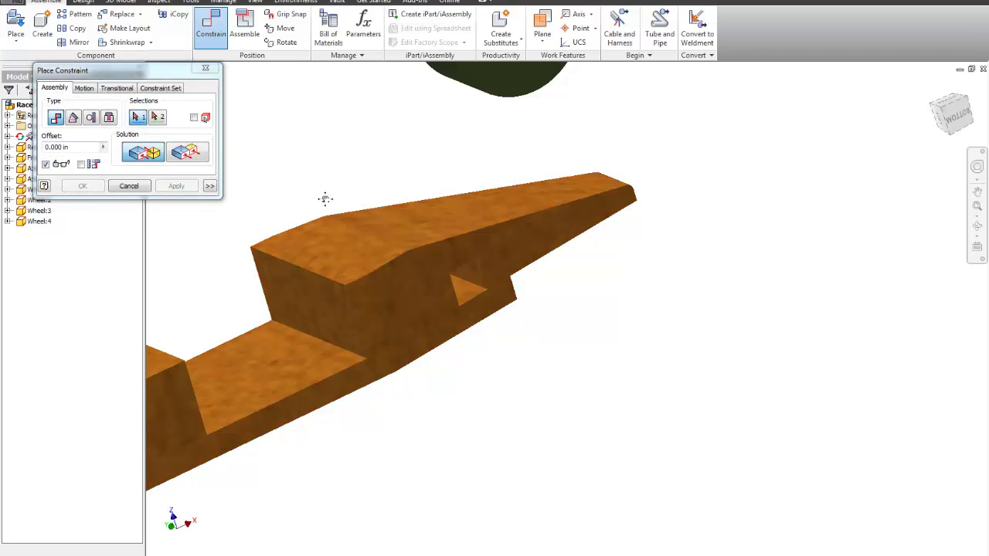
middle_click_drag(325, 200, 356, 278)
left_click_drag(461, 112, 484, 228)
left_click(579, 280)
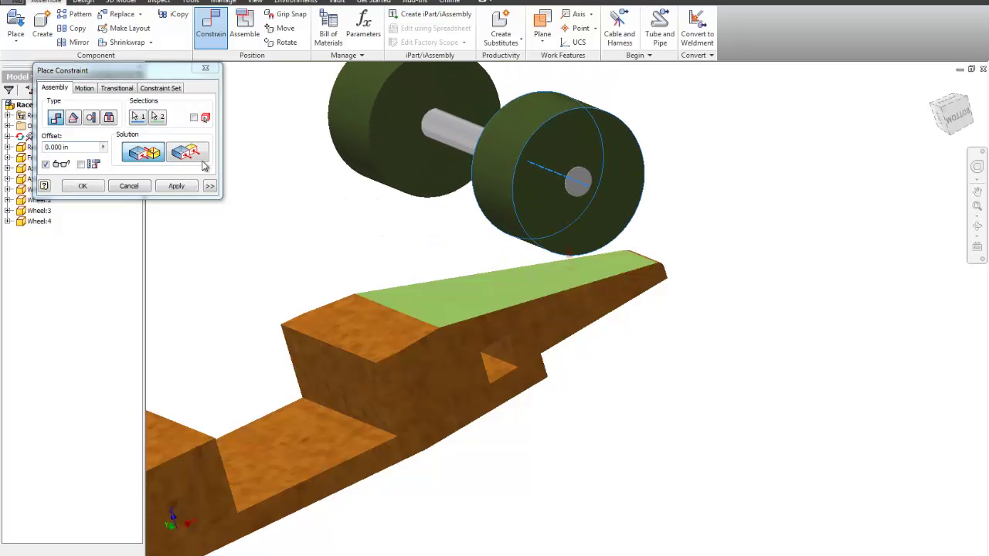
left_click(123, 189)
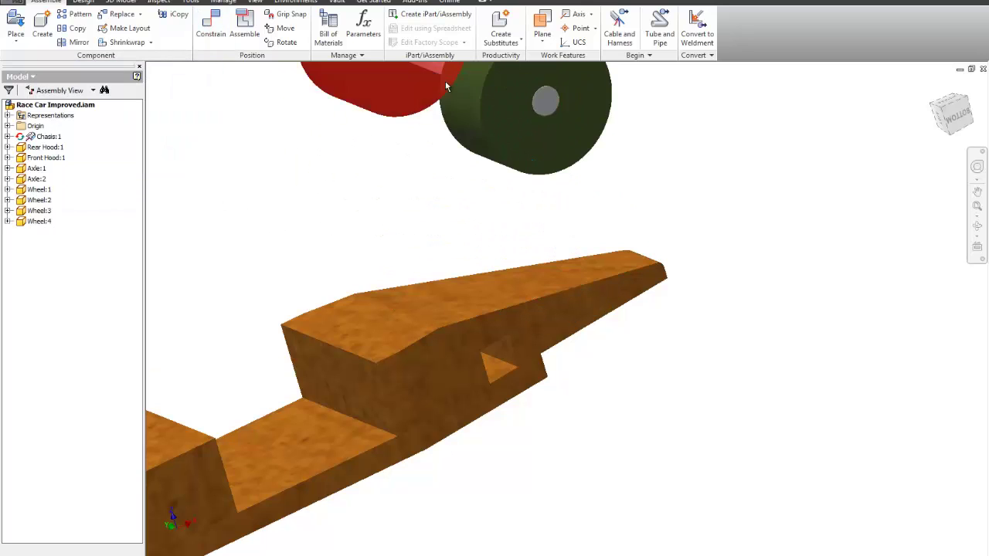
Reposition the front wheel and axle set next to the front hood's square hole, clear of the hole's faces
left_click_drag(462, 157, 694, 463)
left_click(506, 479)
middle_click_drag(510, 453, 494, 360)
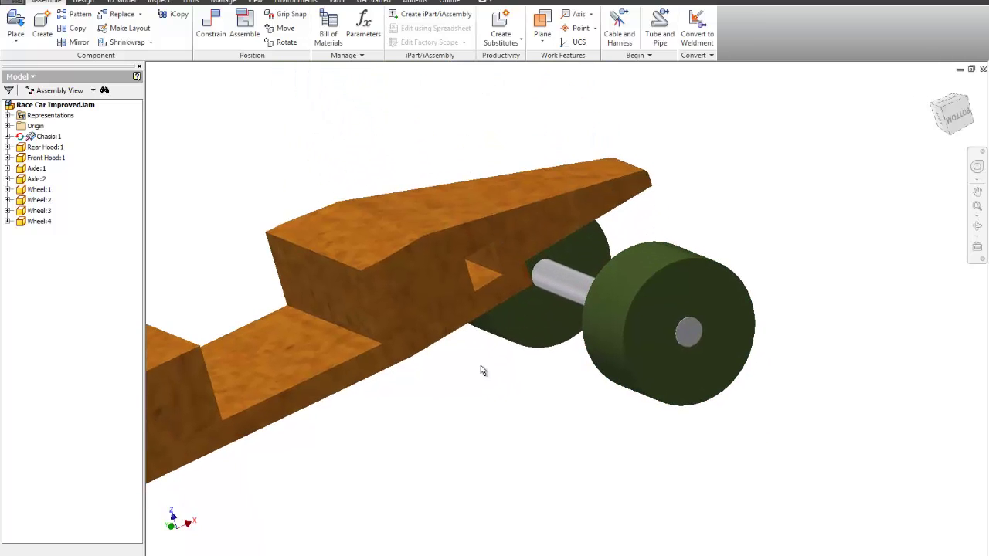
Place an Outside Tangent constraint with 0.000 in offset between one inner face of the front hood's square hole and the front axle
left_click(224, 23)
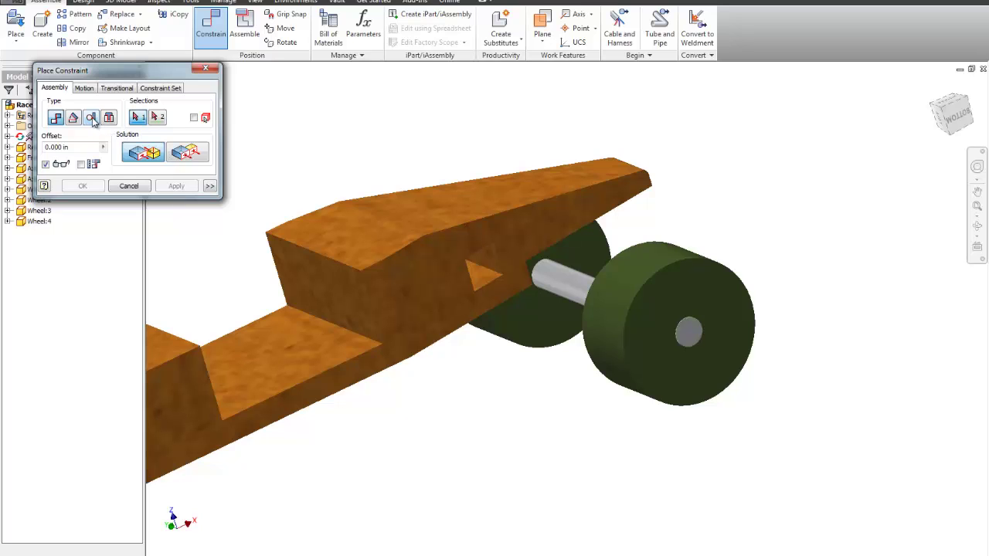
left_click(92, 118)
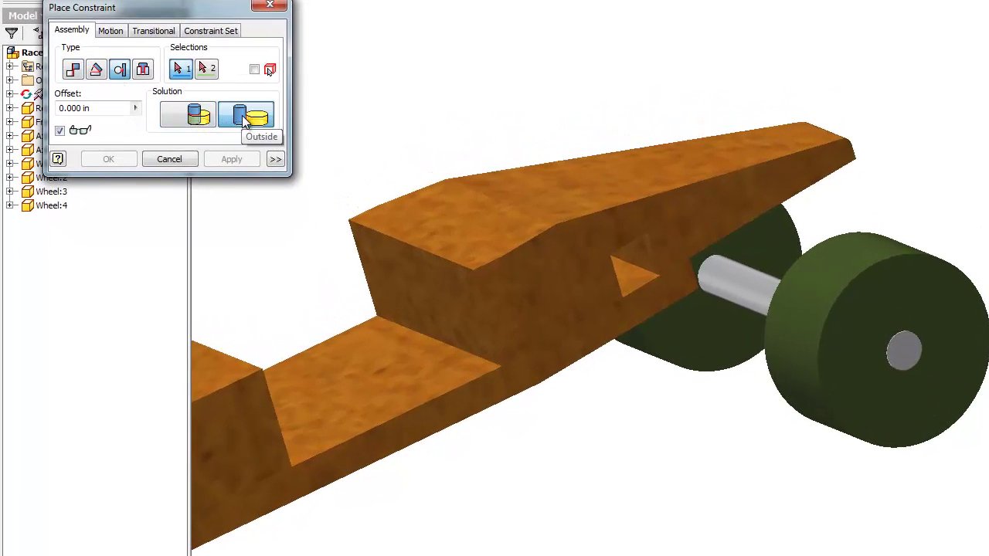
left_click(641, 256)
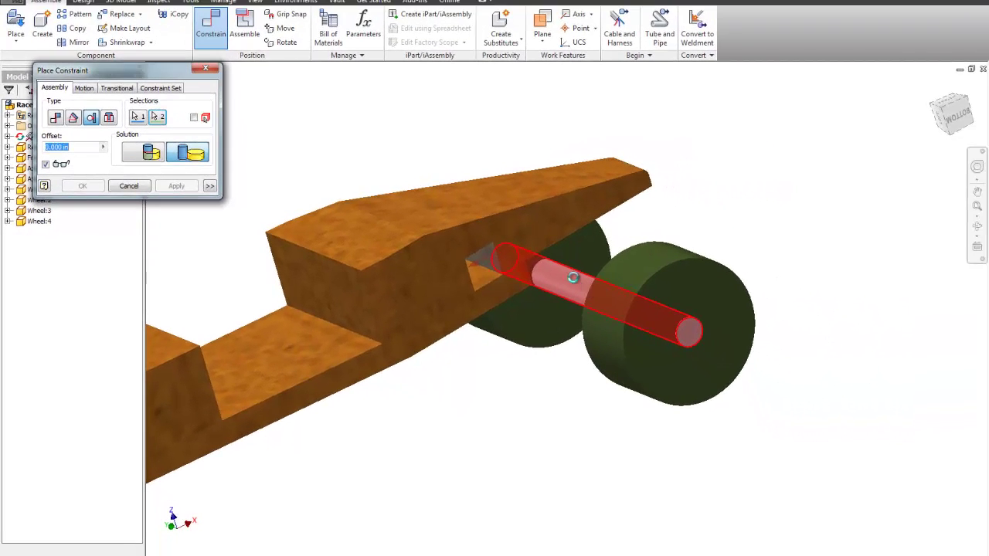
left_click(573, 277)
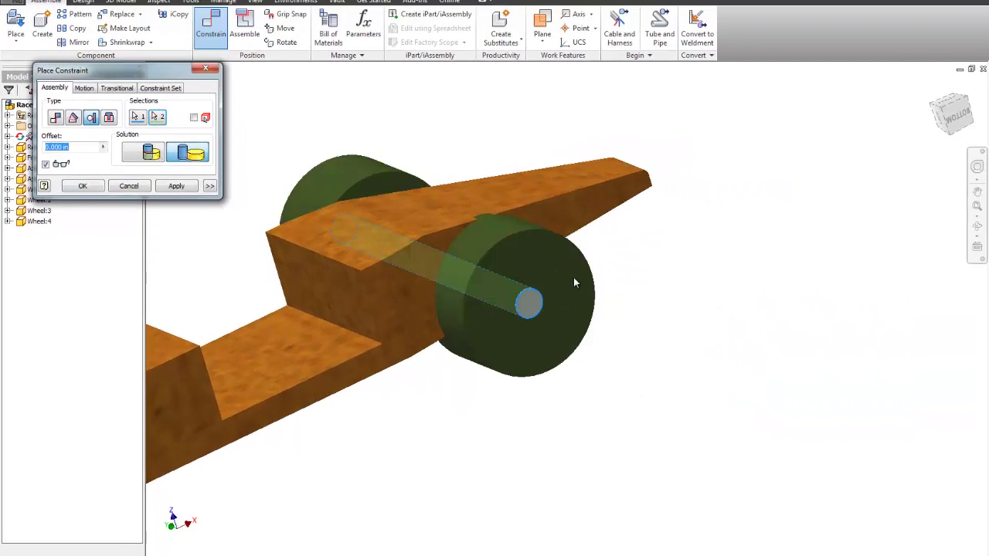
left_click(91, 187)
Move the front wheel and axle set away from the front hood's hole so its second inner face is accessible
left_click_drag(473, 276, 581, 388)
left_click(500, 363)
middle_click_drag(499, 360, 515, 214)
middle_click_drag(545, 295, 556, 353)
scroll(556, 353, "up", 1)
scroll(557, 353, "down", 3)
scroll(549, 259, "down", 3)
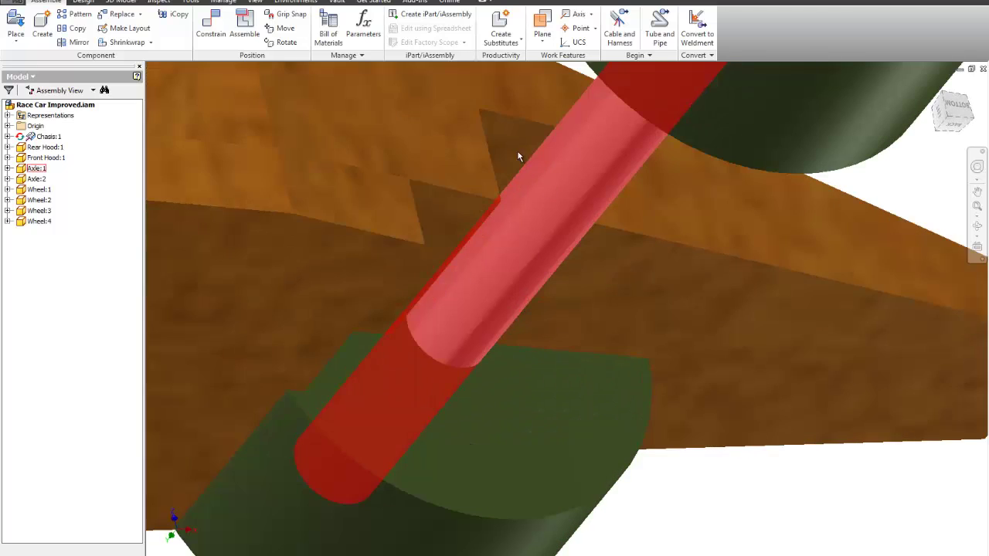
scroll(514, 154, "down", 4)
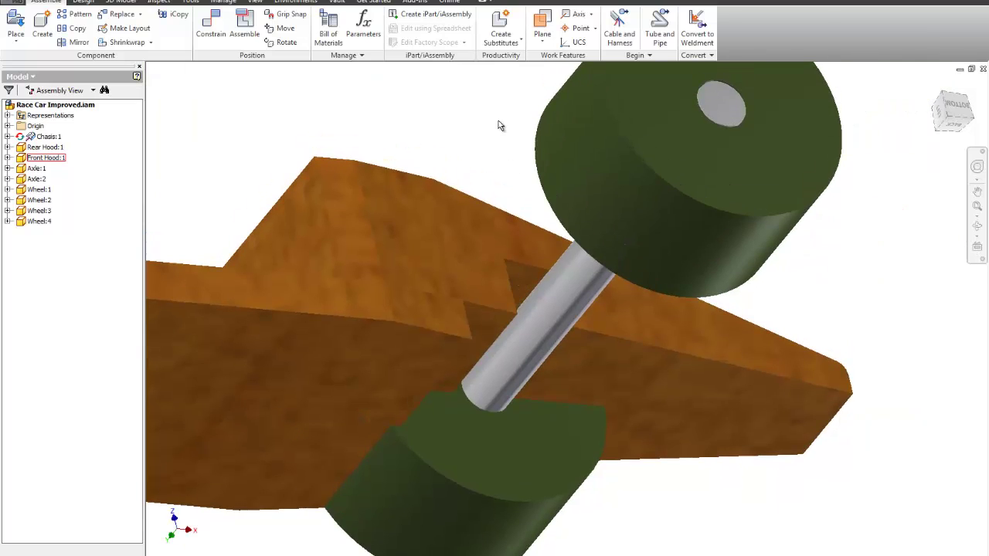
Place another Outside Tangent constraint with 0.000 in offset between the hole's second inner face and the front axle
left_click(211, 28)
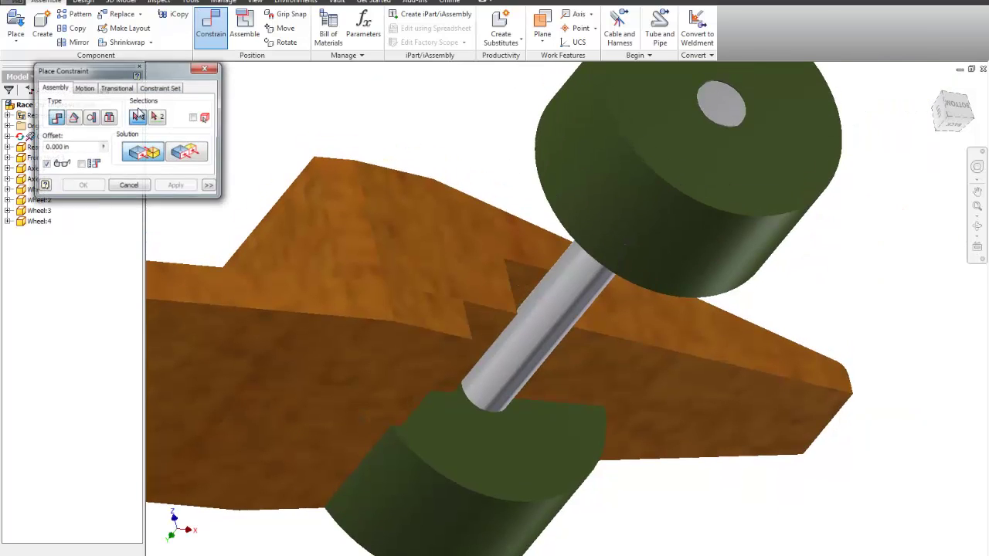
left_click(91, 118)
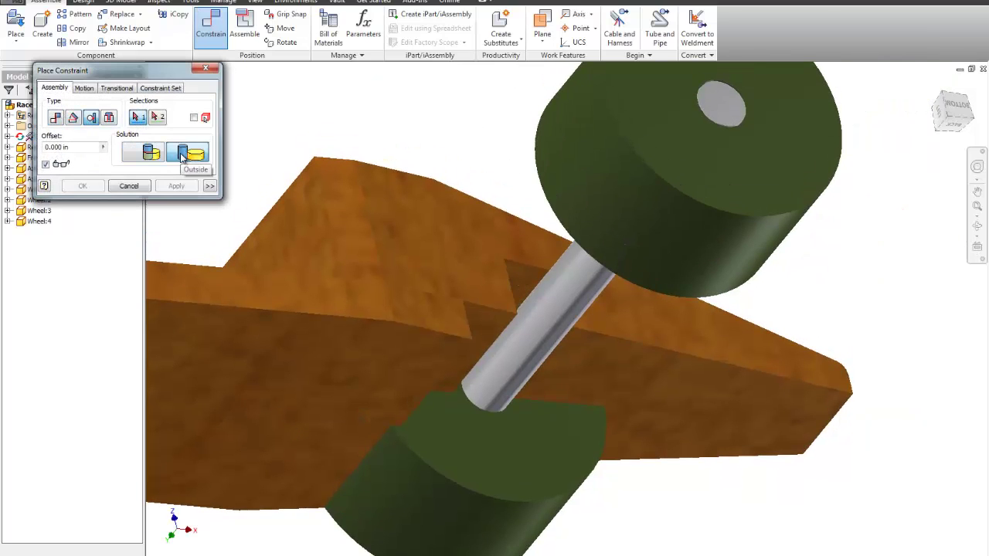
left_click(526, 276)
left_click(545, 287)
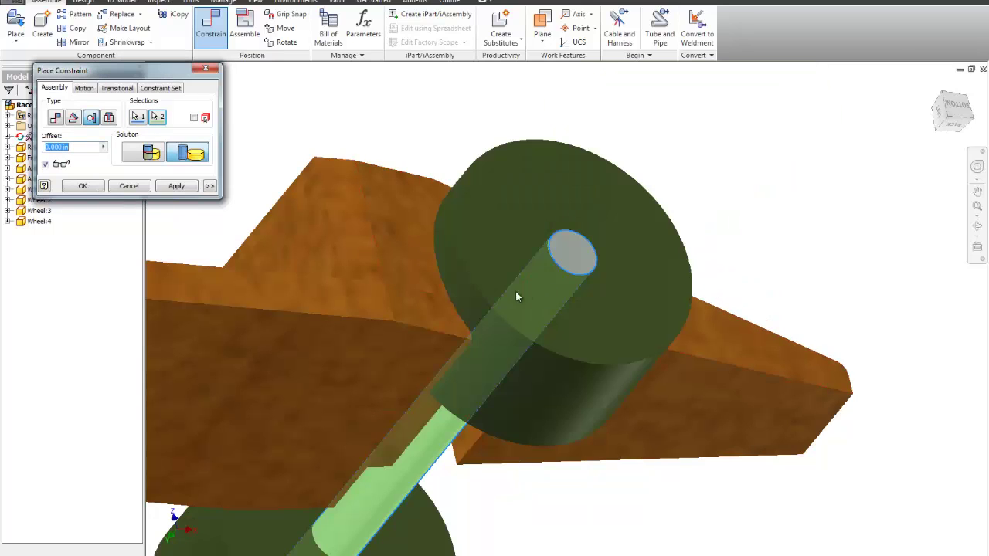
left_click(82, 184)
Slide the front wheel set along its axle direction and make the same-side rear and front wheels' outer faces flush with 0.000 in offset
scroll(390, 226, "up", 3)
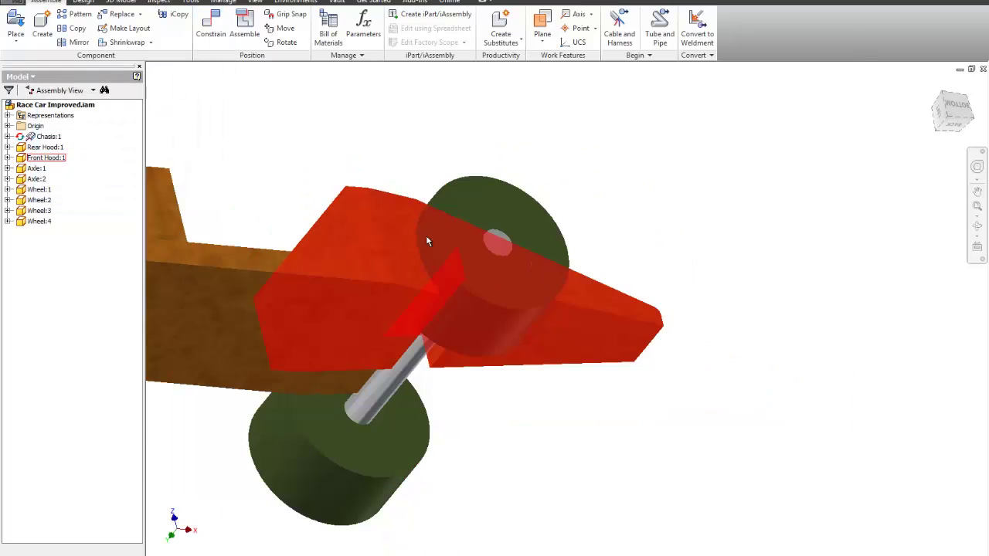
left_click_drag(476, 217, 551, 241)
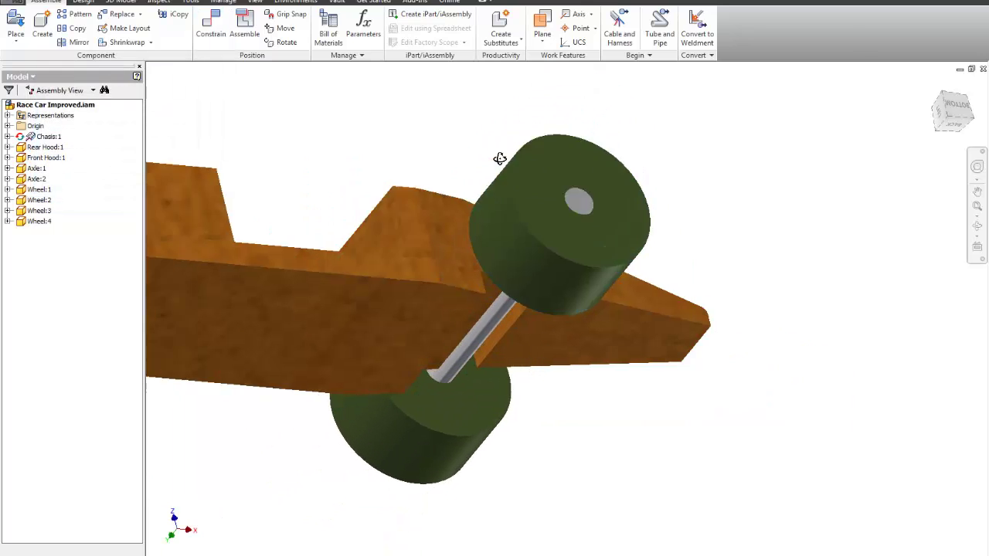
middle_click_drag(491, 168, 564, 210, "shift")
left_click(211, 26)
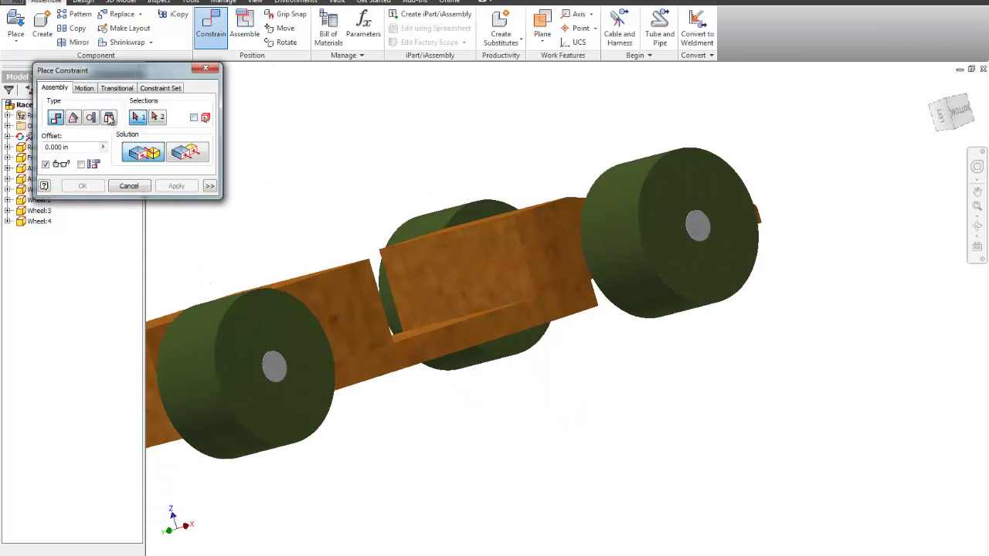
left_click(197, 155)
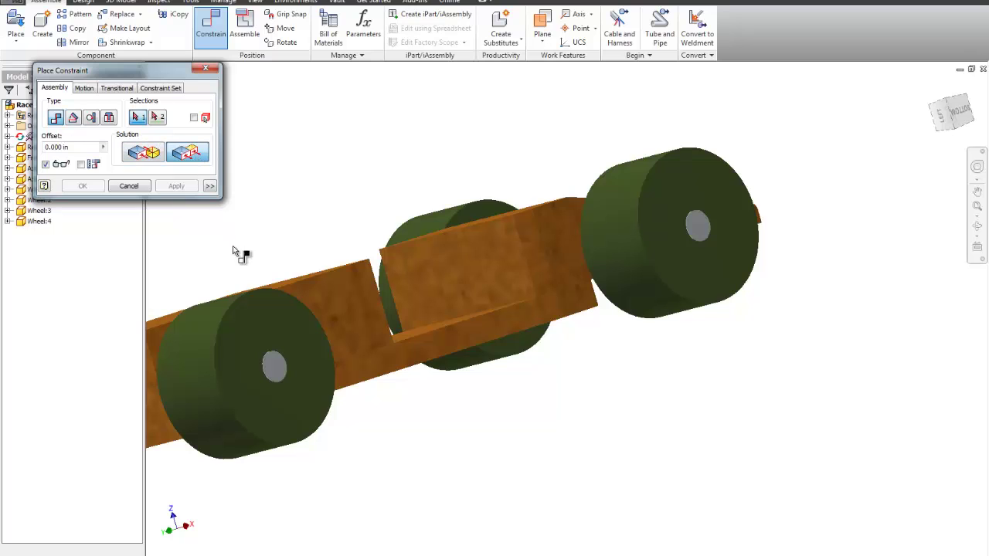
left_click(272, 324)
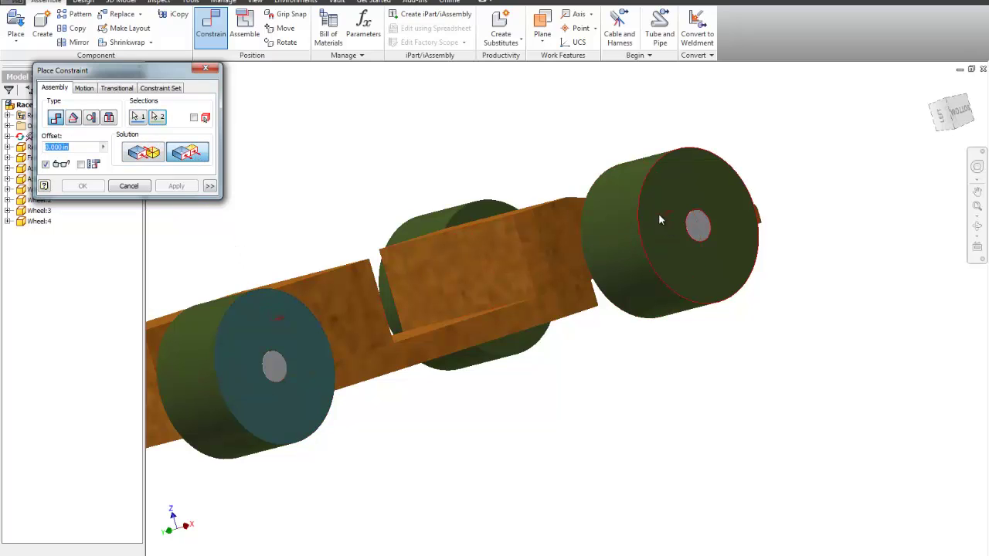
left_click(659, 216)
left_click(83, 185)
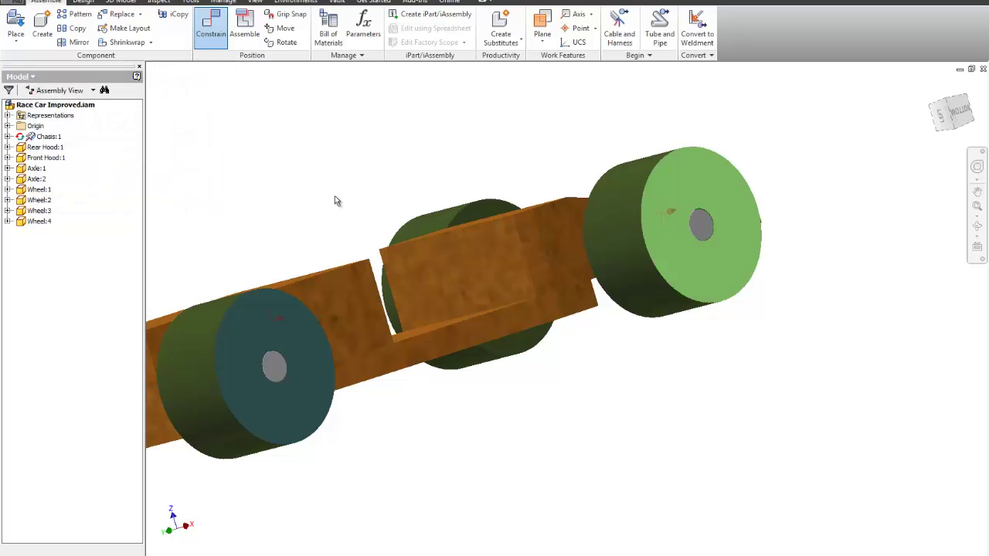
Examine the assembled race car from the front and from angled views to check the wheel and axle alignment
scroll(337, 200, "down", 3)
middle_click_drag(342, 205, 380, 225)
key("F4")
left_click_drag(519, 311, 339, 364)
middle_click_drag(531, 282, 550, 381)
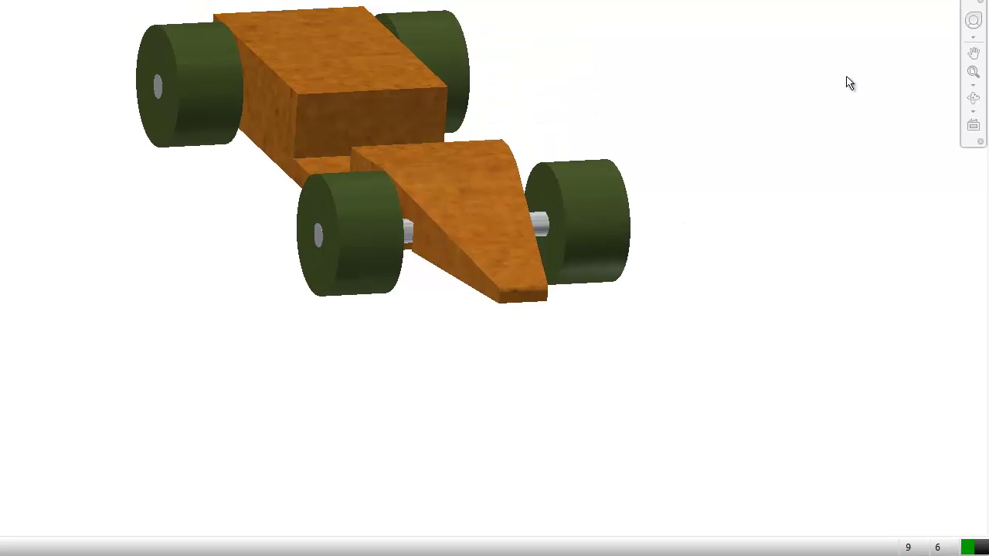
left_click(910, 0)
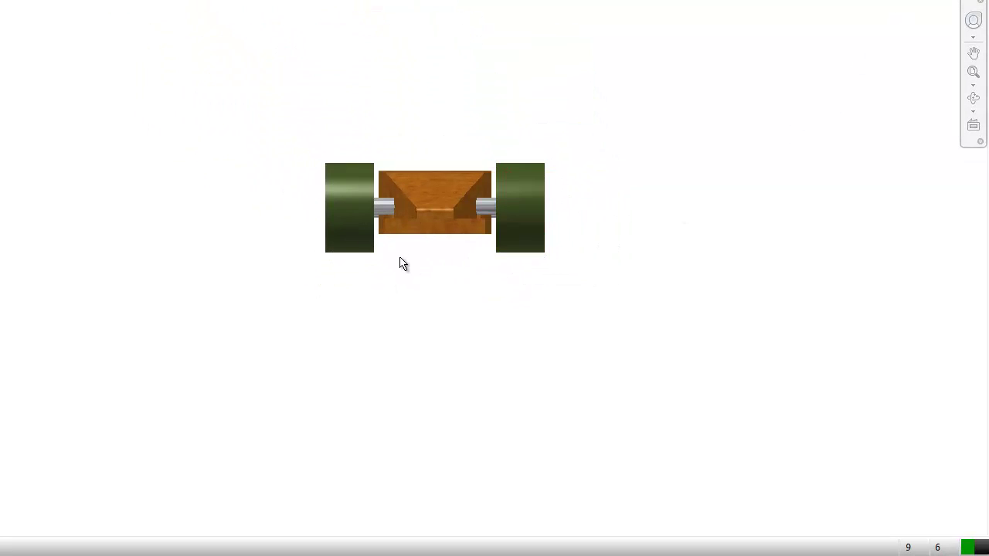
middle_click_drag(435, 240, 462, 315, "shift")
left_click(432, 283)
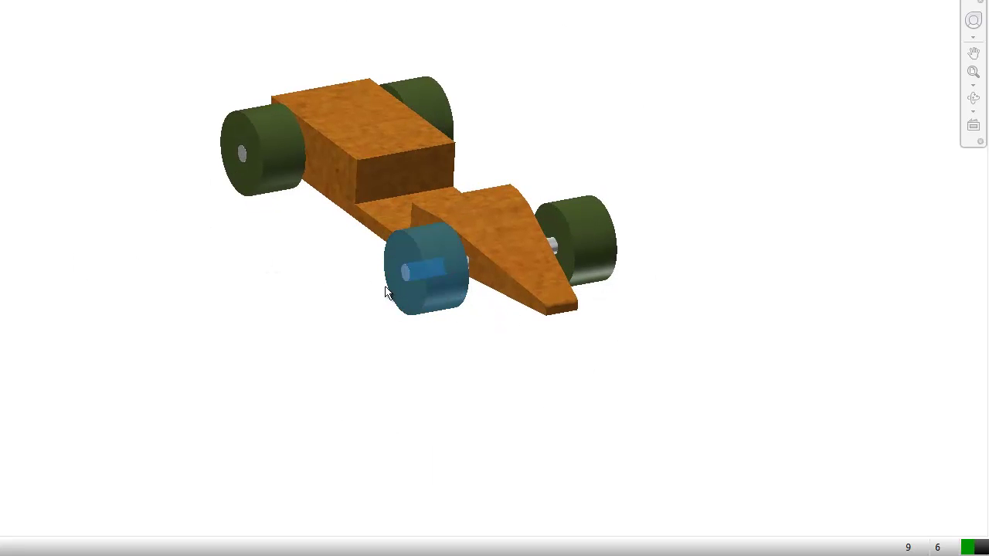
left_click(208, 237)
middle_click_drag(208, 237, 200, 269)
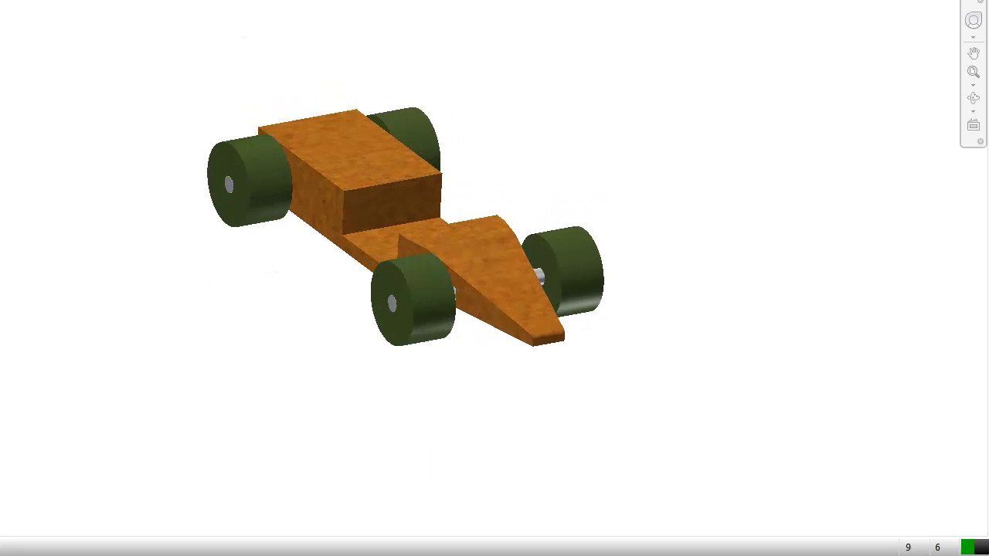